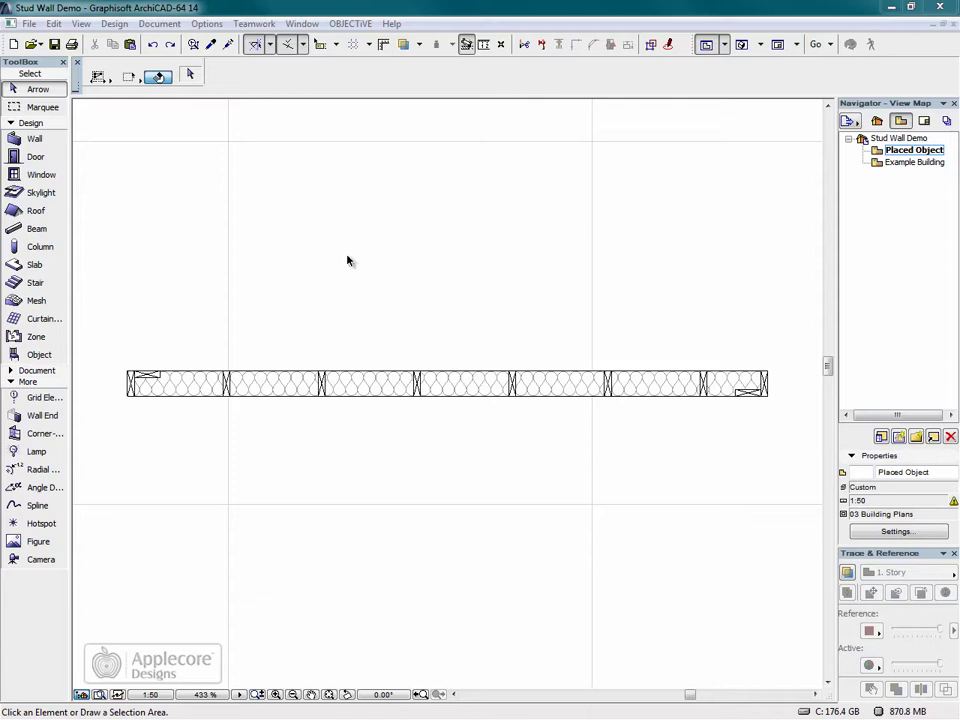
# Select the Stud Wall ADL 14 object on the plan.
pyautogui.click(213, 386)
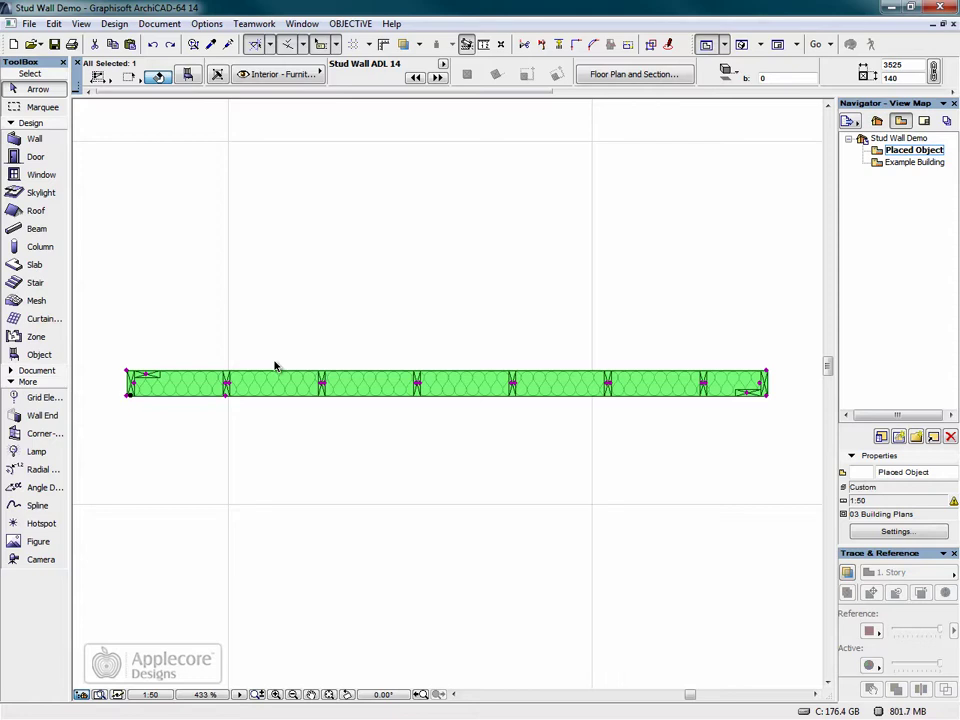
# Widen the stud centres to 1069 and shift the first intermediate stud left by a -121 offset.
pyautogui.click(229, 402)
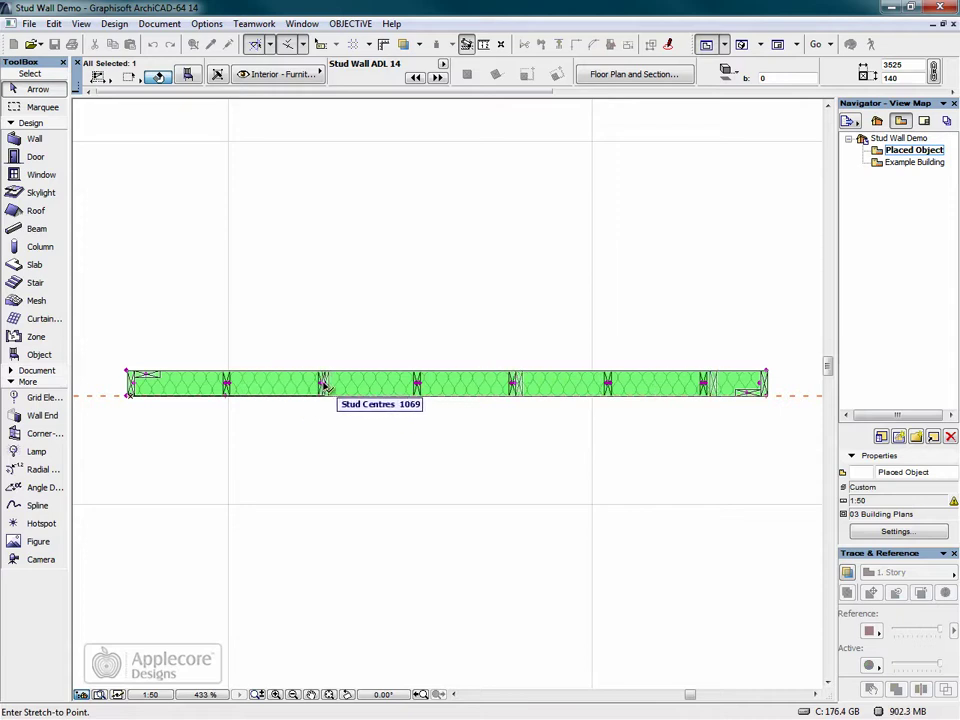
pyautogui.click(358, 387)
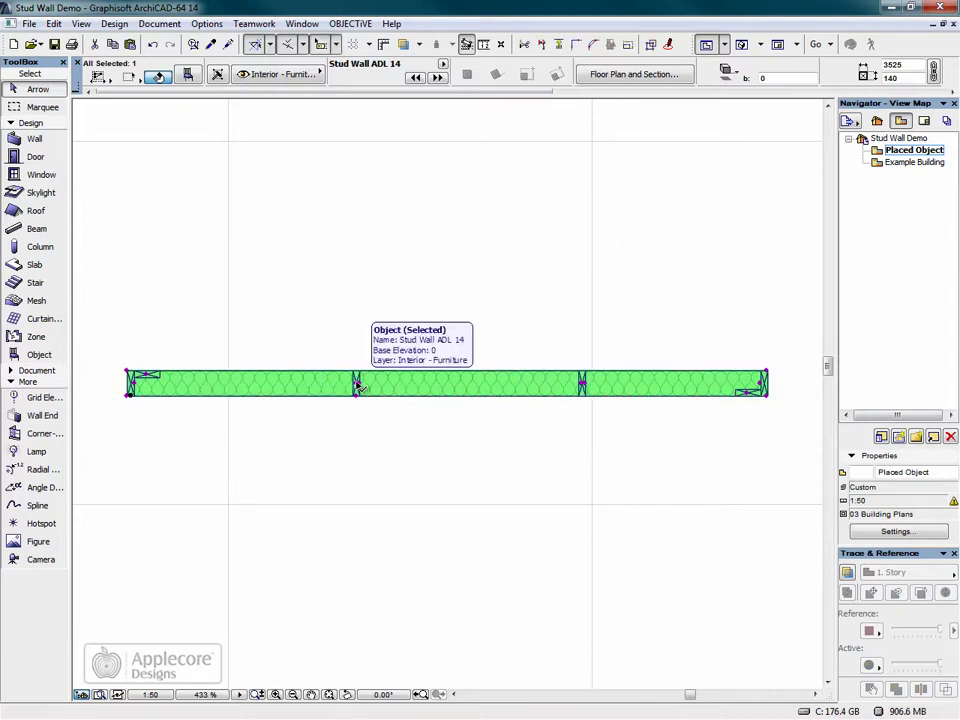
pyautogui.scroll(5, 358, 388)
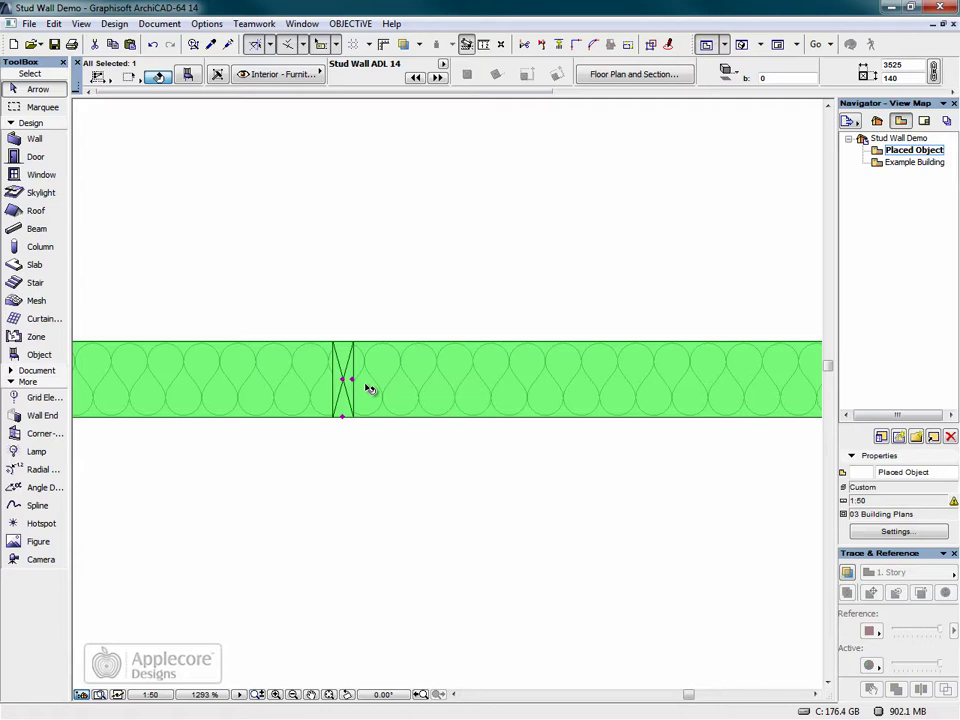
pyautogui.click(342, 381)
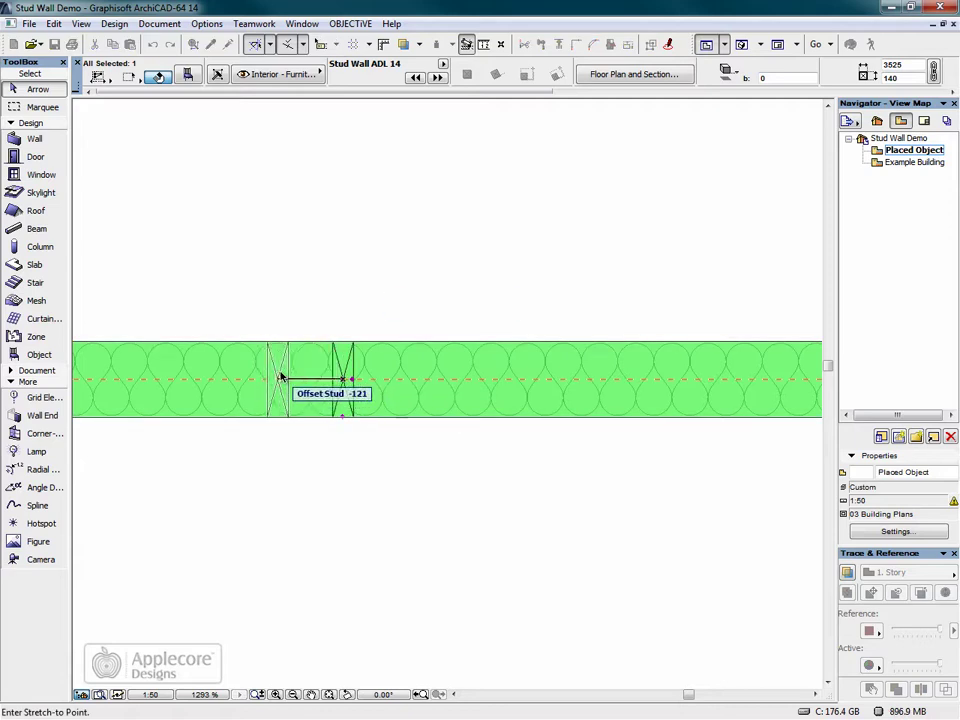
pyautogui.click(236, 376)
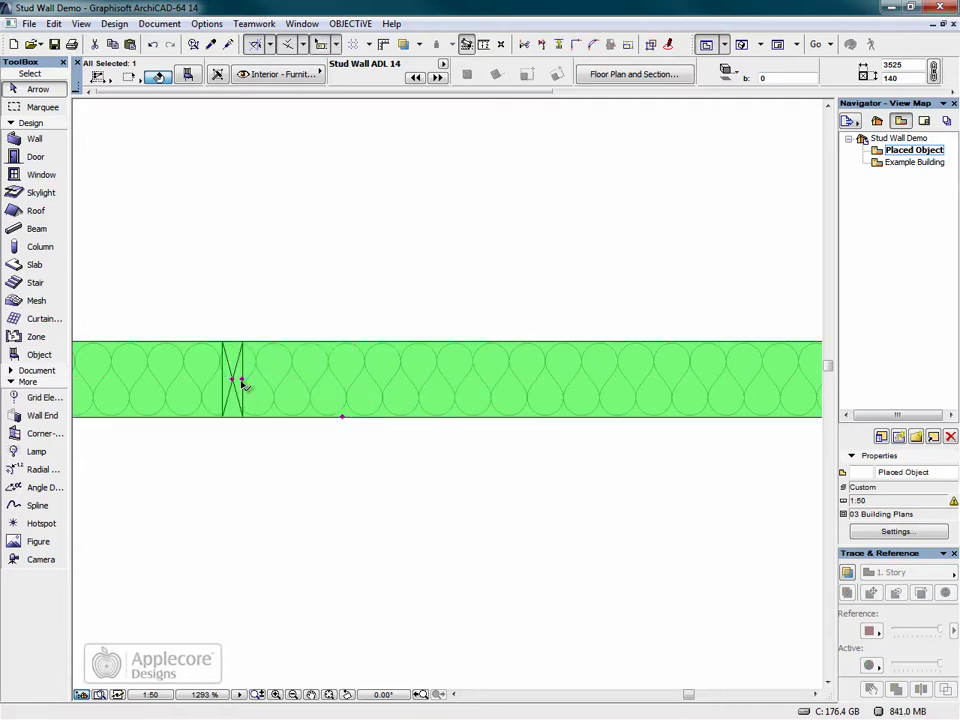
pyautogui.scroll(-2, 243, 387)
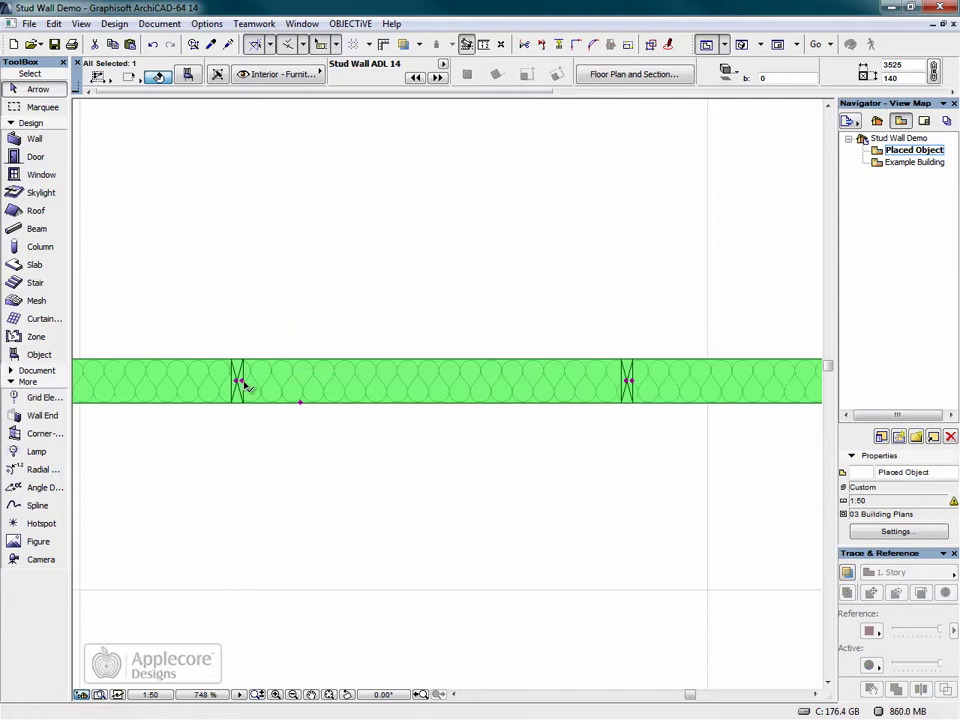
# Grow two studs into groups of four and two studs.
pyautogui.click(240, 382)
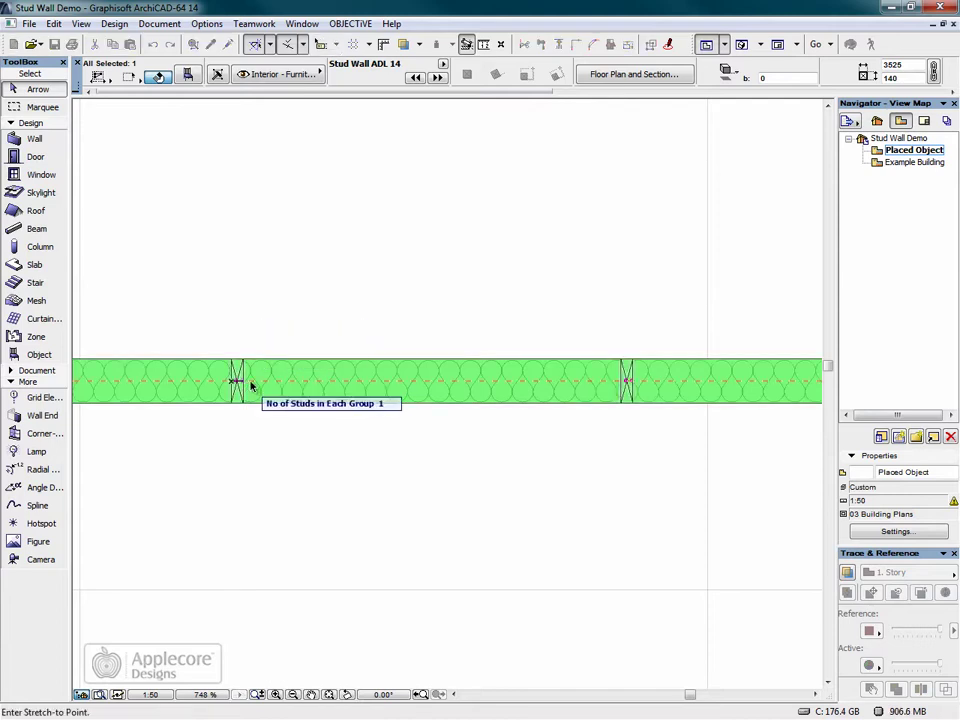
pyautogui.click(309, 383)
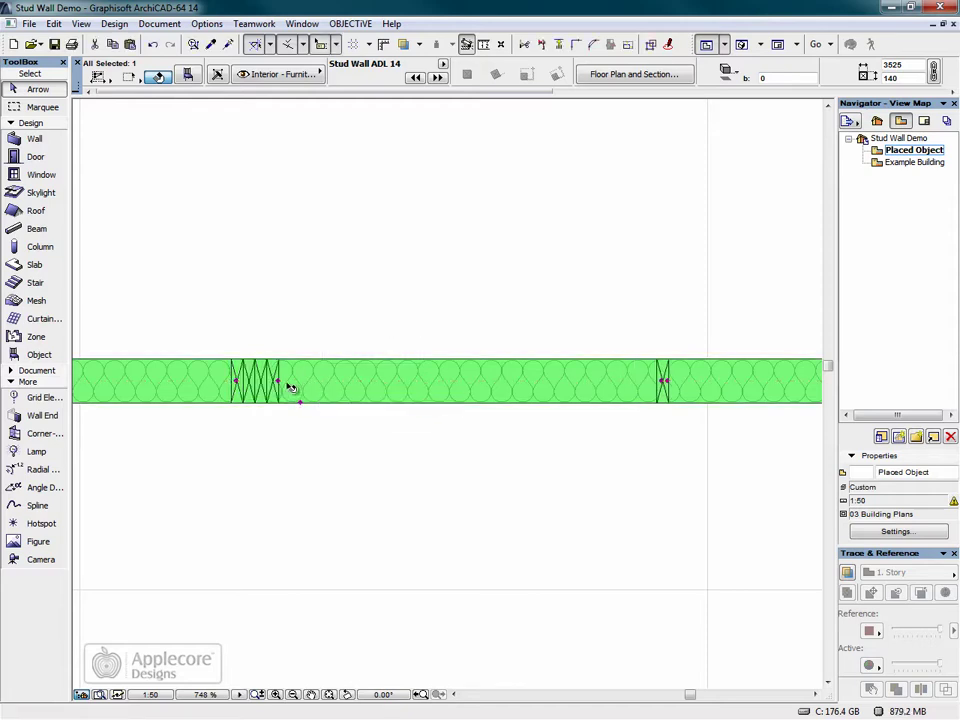
pyautogui.click(673, 386)
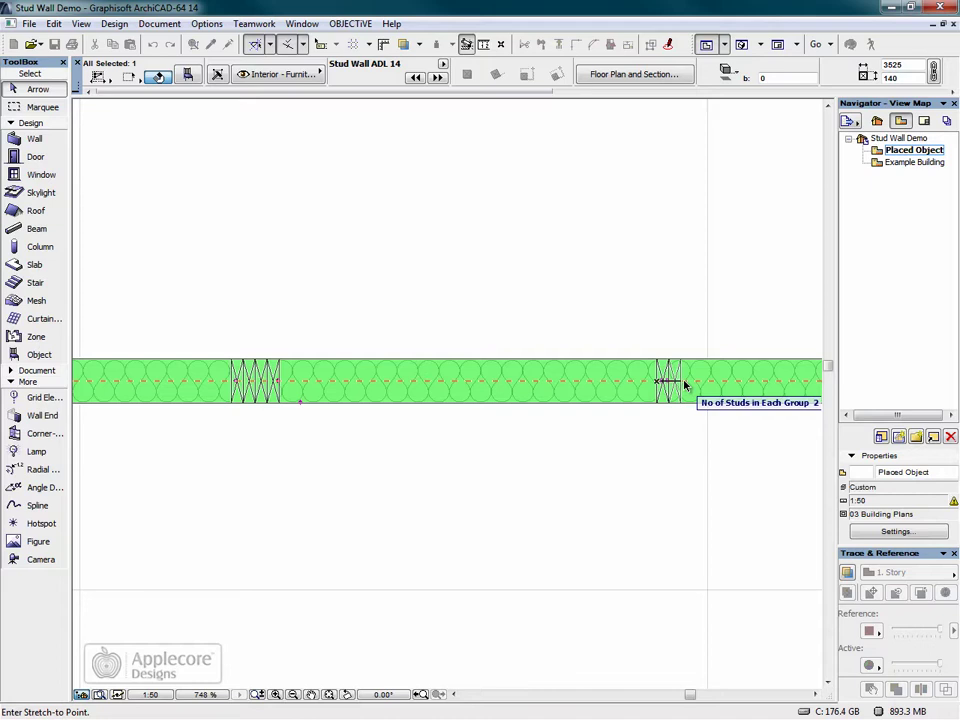
pyautogui.click(660, 383)
pyautogui.scroll(-3, 499, 390)
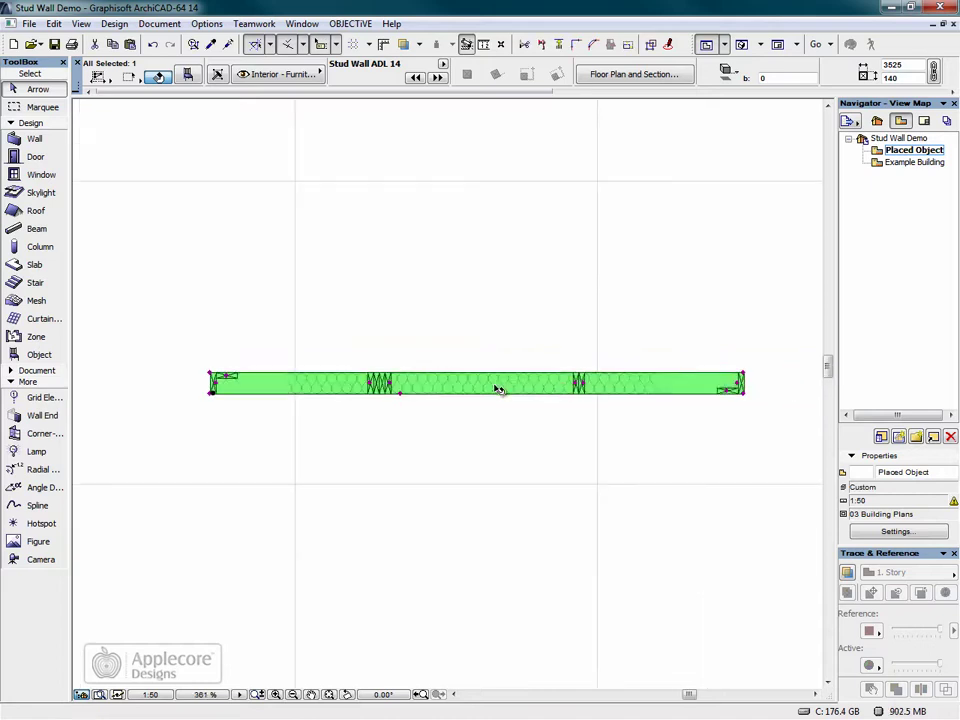
pyautogui.scroll(3, 222, 391)
# Add three studs at the wall's start and move the rotated stud from Top Edge to Bottom Edge.
pyautogui.click(211, 378)
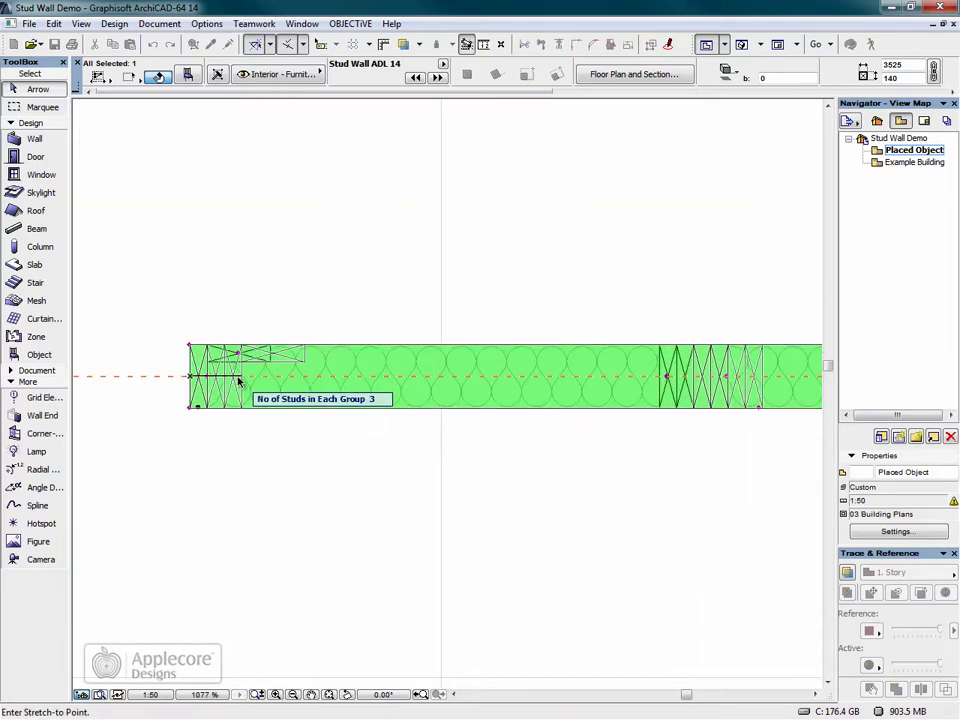
pyautogui.click(239, 381)
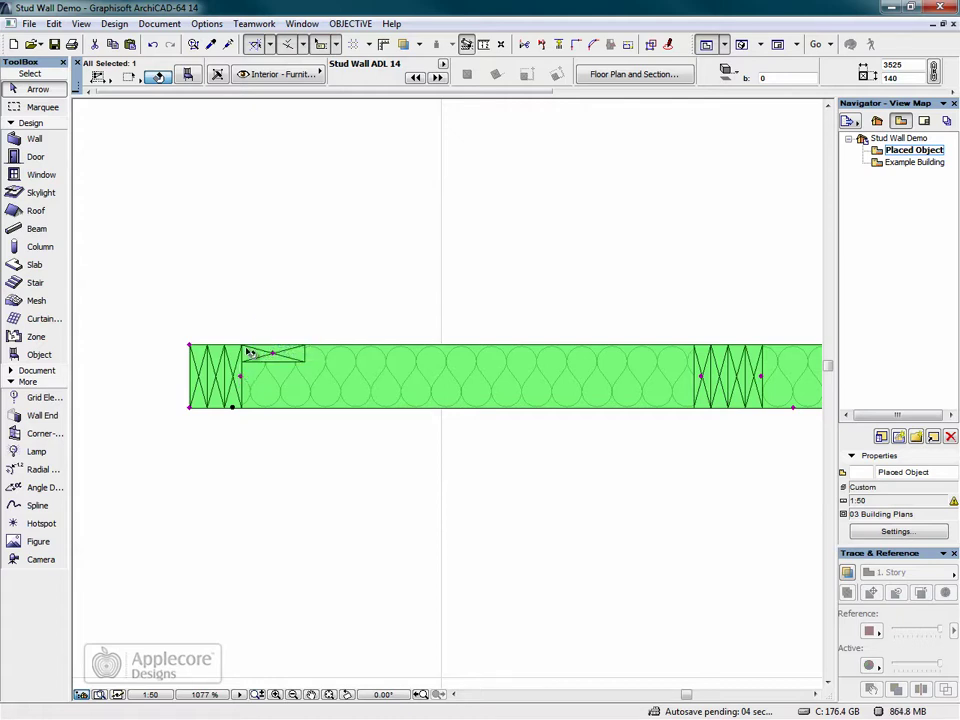
pyautogui.click(273, 354)
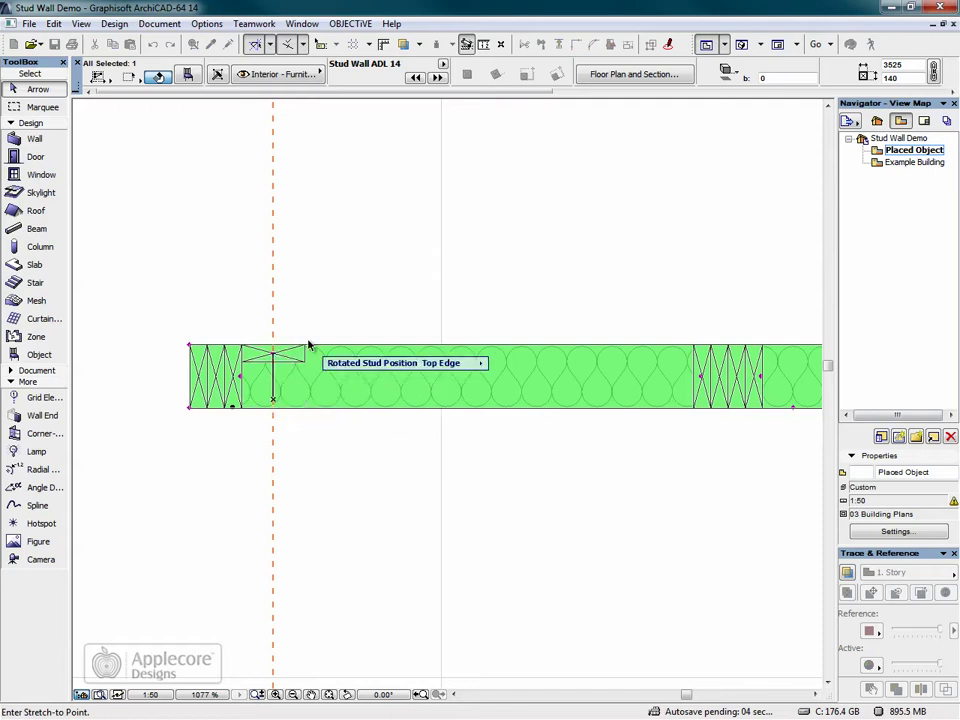
pyautogui.click(275, 392)
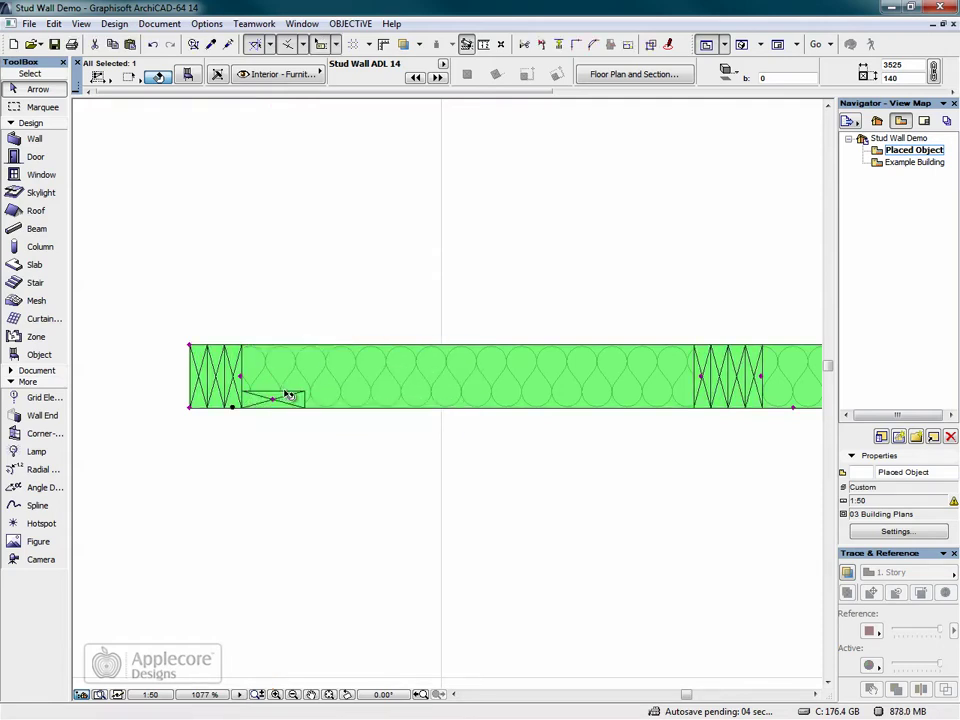
pyautogui.scroll(-1, 249, 385)
pyautogui.scroll(-6, 249, 385)
pyautogui.scroll(1, 542, 386)
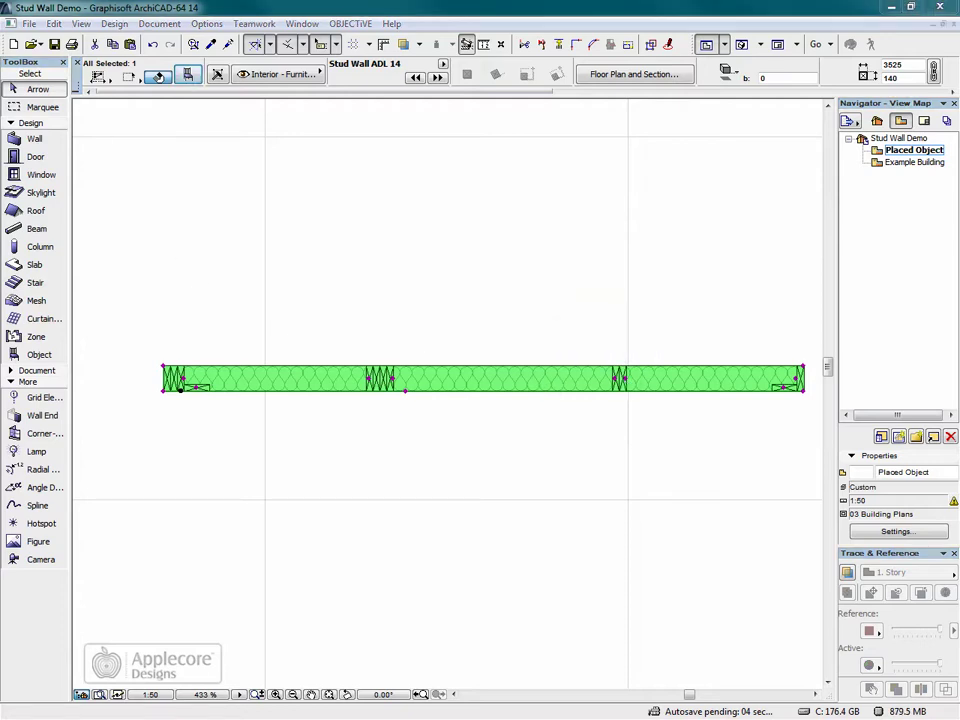
# In the stud wall's settings, review the Stud Centres, Stud Width and Stud Thickness values.
pyautogui.click(158, 77)
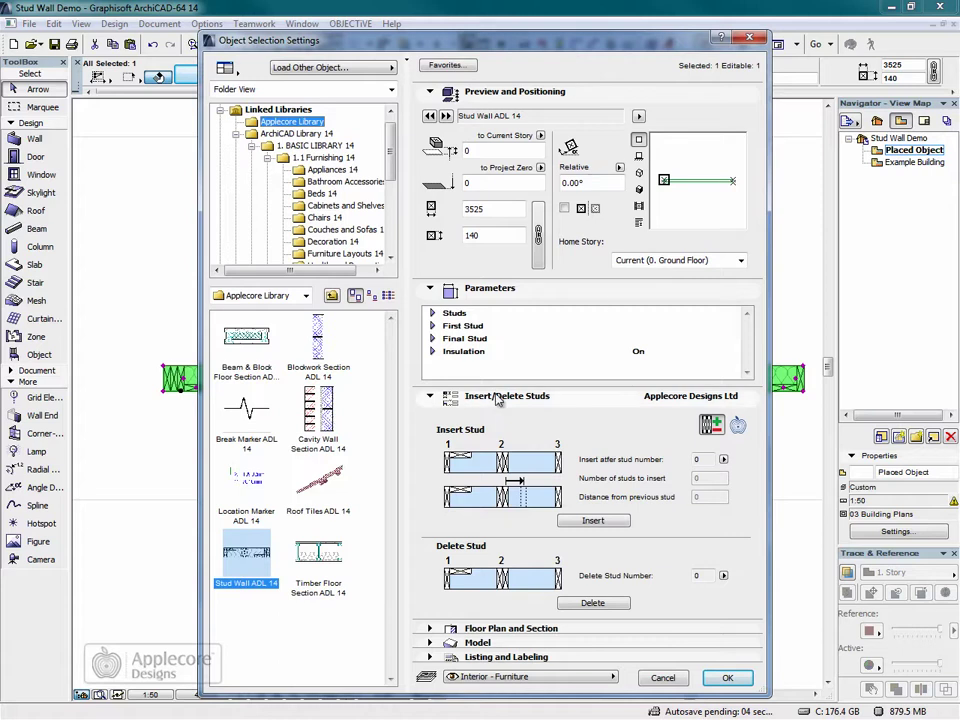
pyautogui.click(497, 397)
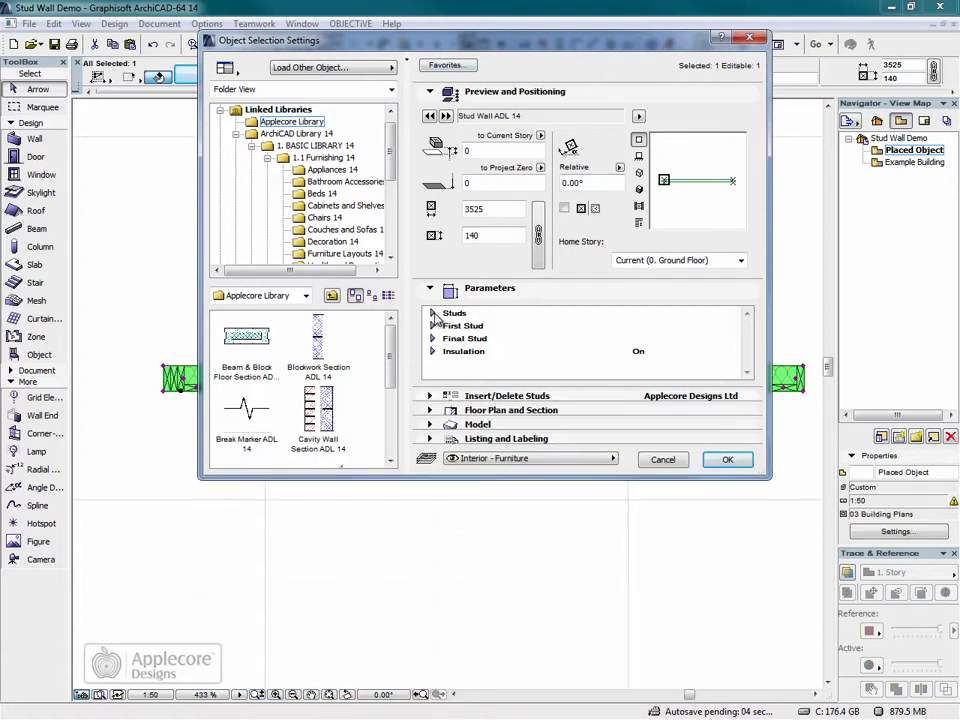
pyautogui.click(435, 315)
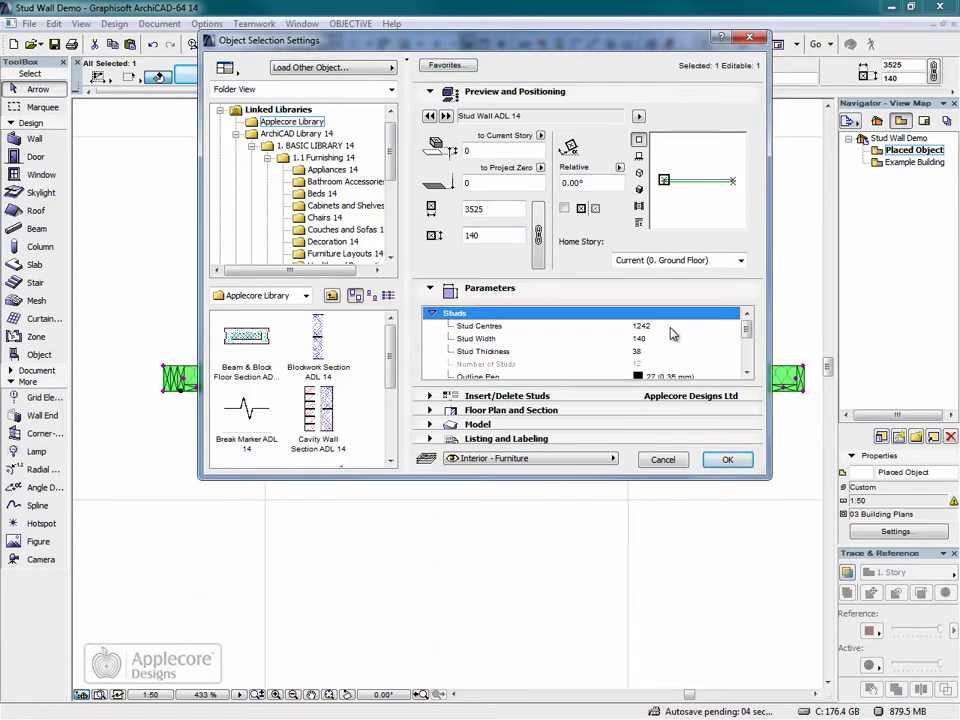
pyautogui.click(669, 327)
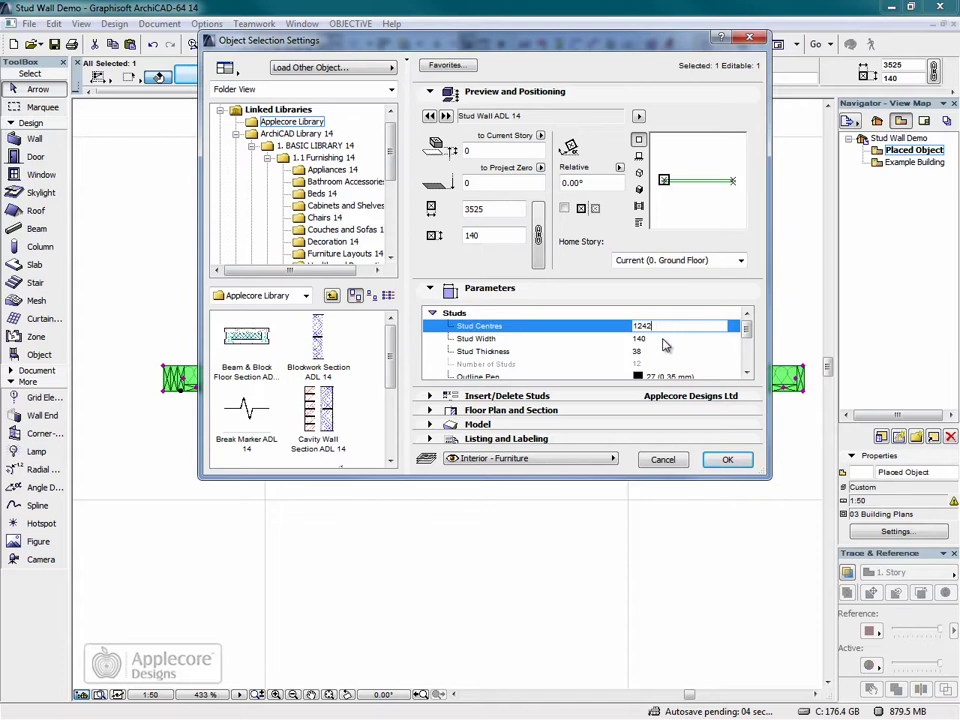
pyautogui.click(663, 339)
pyautogui.click(666, 352)
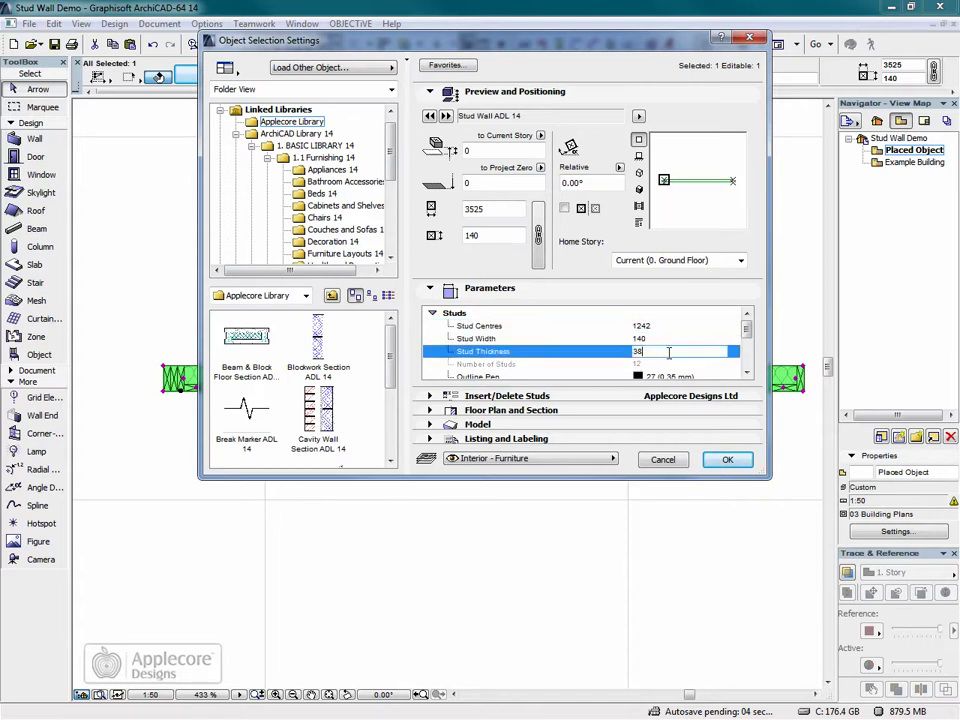
pyautogui.click(746, 345)
pyautogui.moveTo(746, 340); pyautogui.dragTo(743, 366)
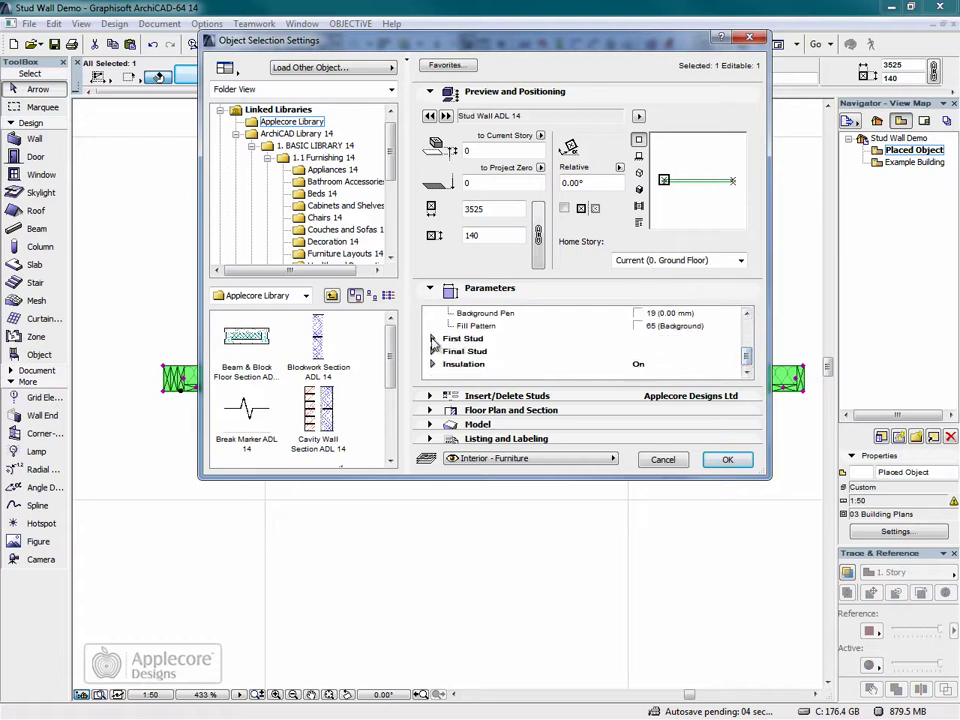
# Under First Stud, keep Rotated Stud Position at Bottom Edge and turn Rotated Stud Off.
pyautogui.click(433, 340)
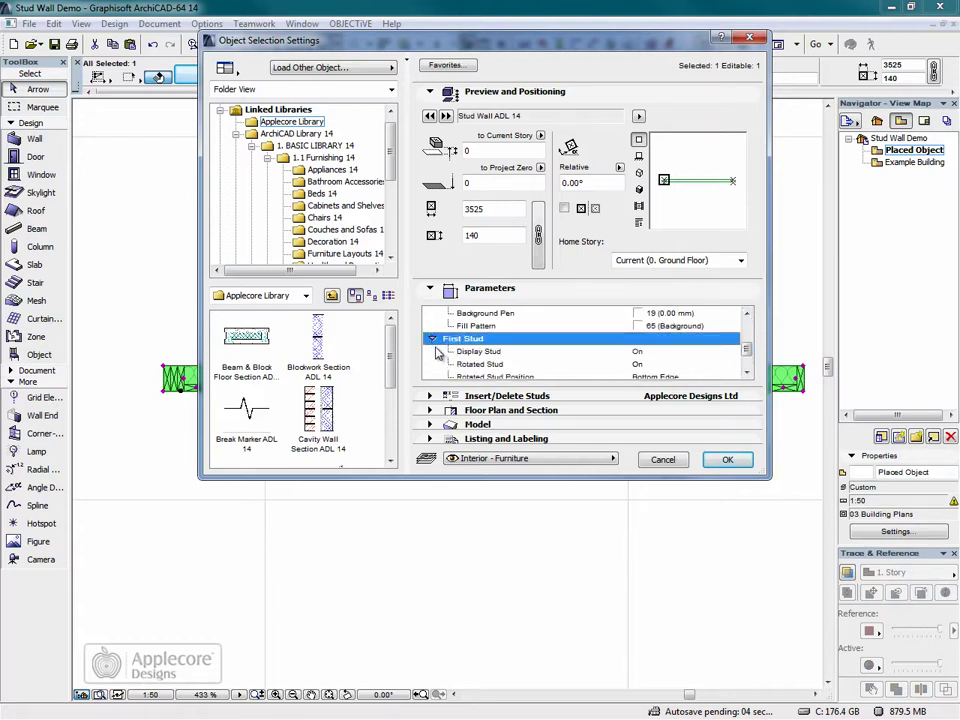
pyautogui.click(575, 352)
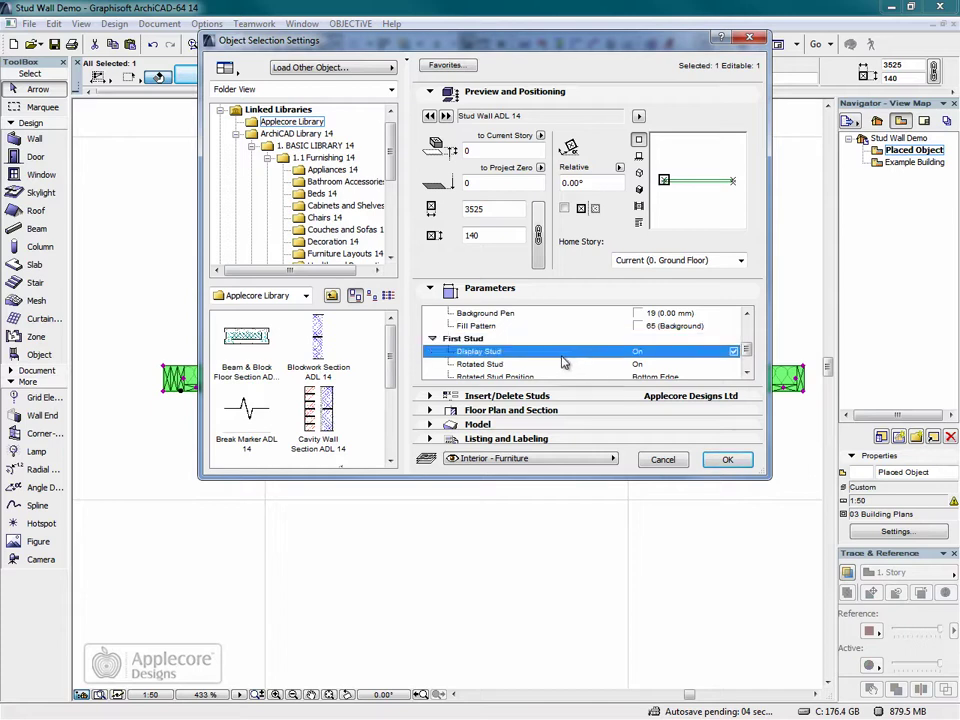
pyautogui.click(508, 366)
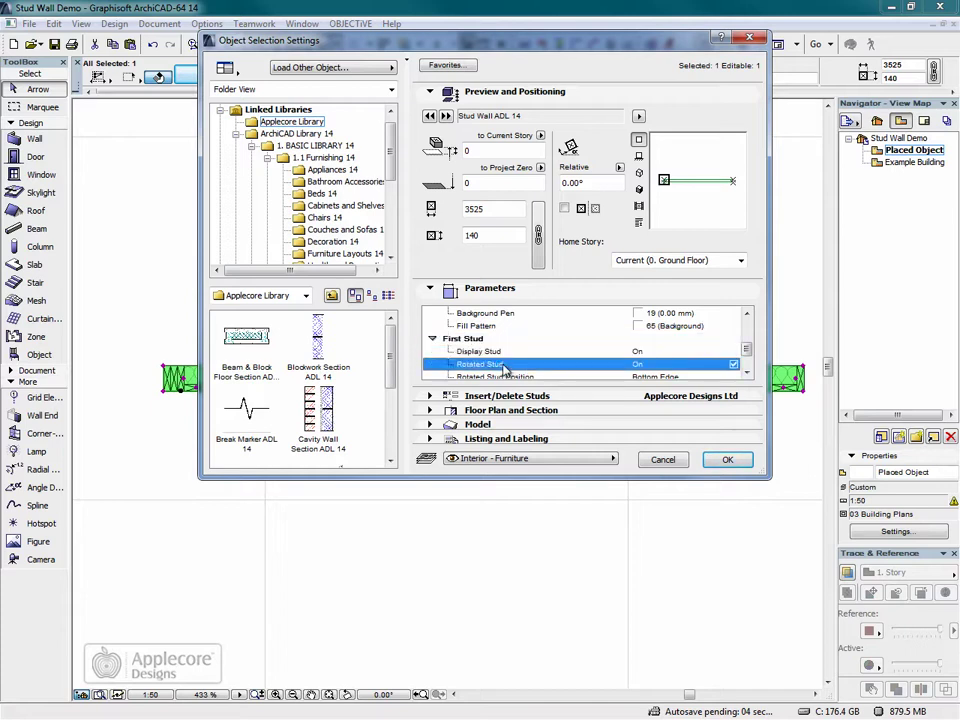
pyautogui.scroll(-2, 745, 350)
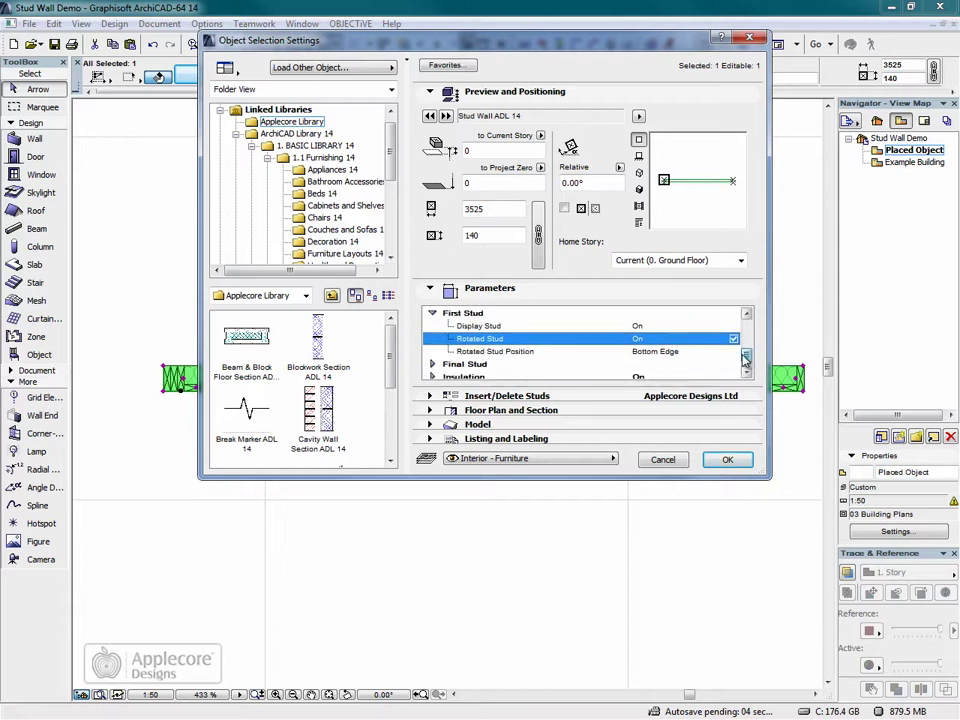
pyautogui.click(497, 352)
pyautogui.click(733, 352)
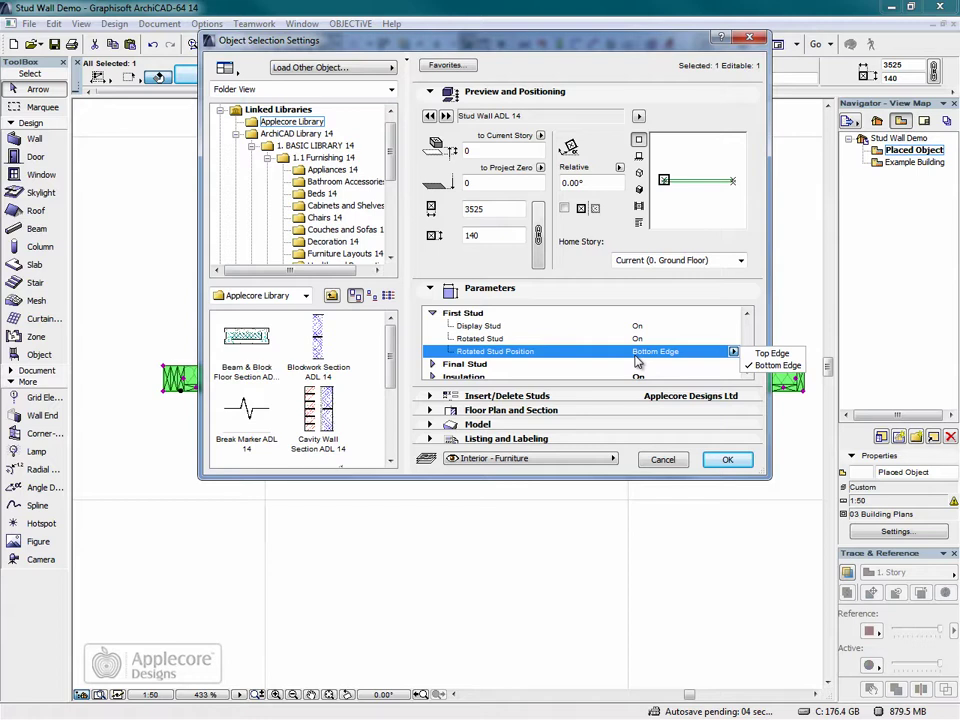
pyautogui.click(726, 350)
pyautogui.click(733, 339)
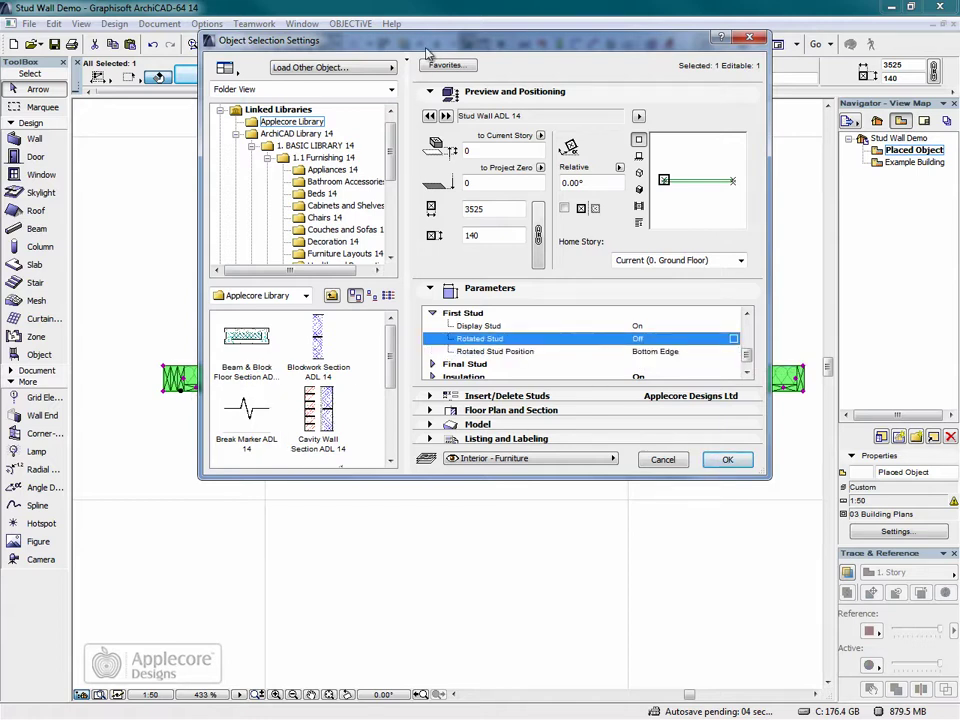
pyautogui.moveTo(322, 40); pyautogui.dragTo(458, 67)
# Apply the first-stud change, then hide the first stud by setting Display Stud to Off.
pyautogui.click(750, 478)
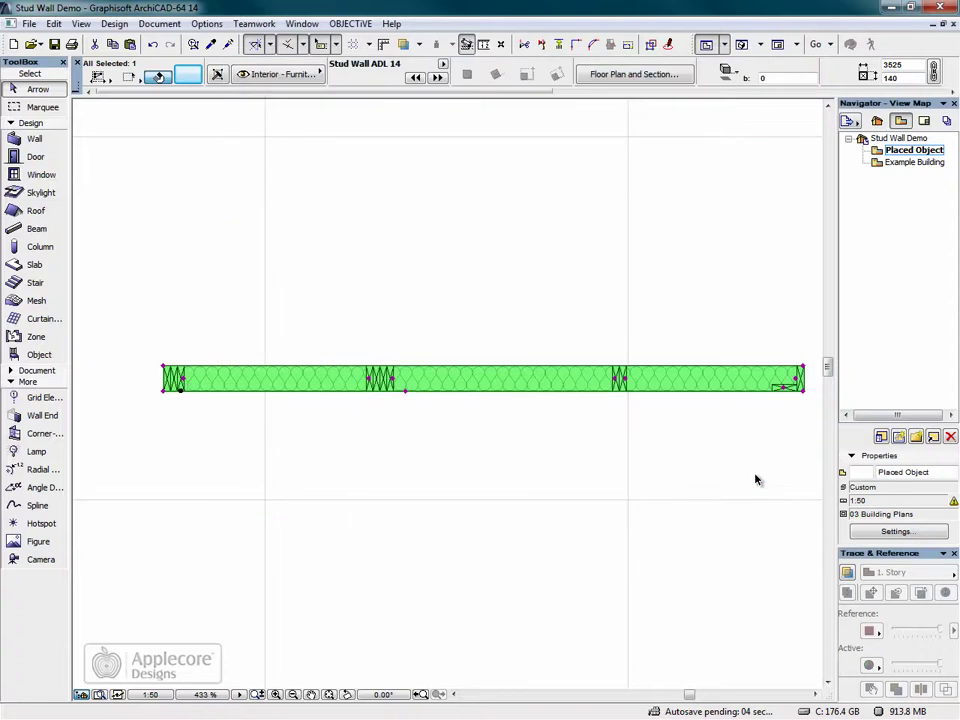
pyautogui.click(140, 60)
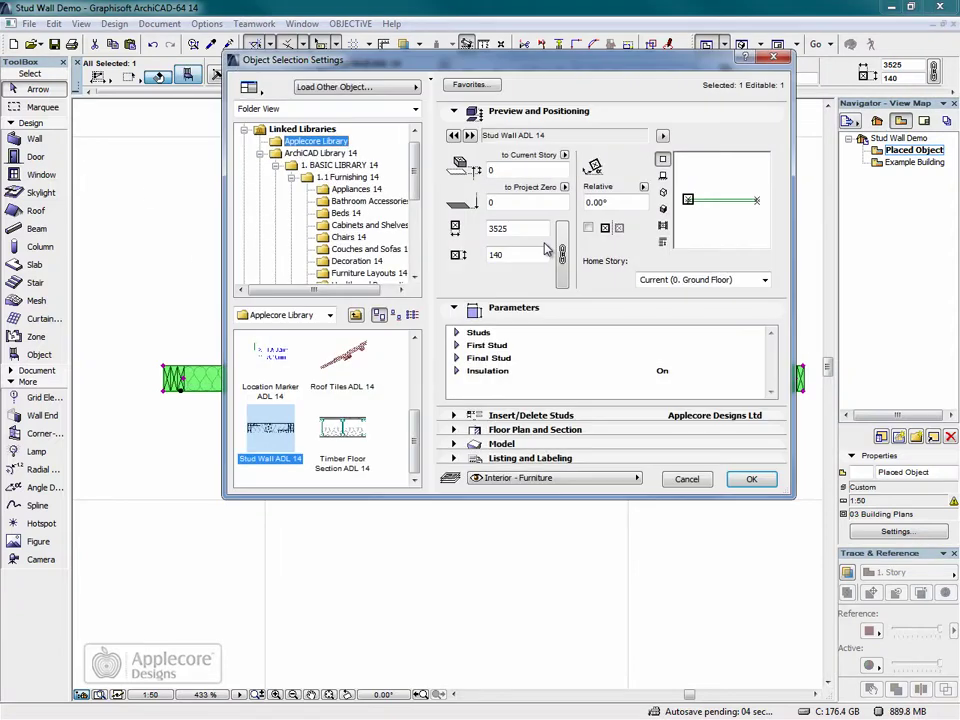
pyautogui.doubleClick(487, 345)
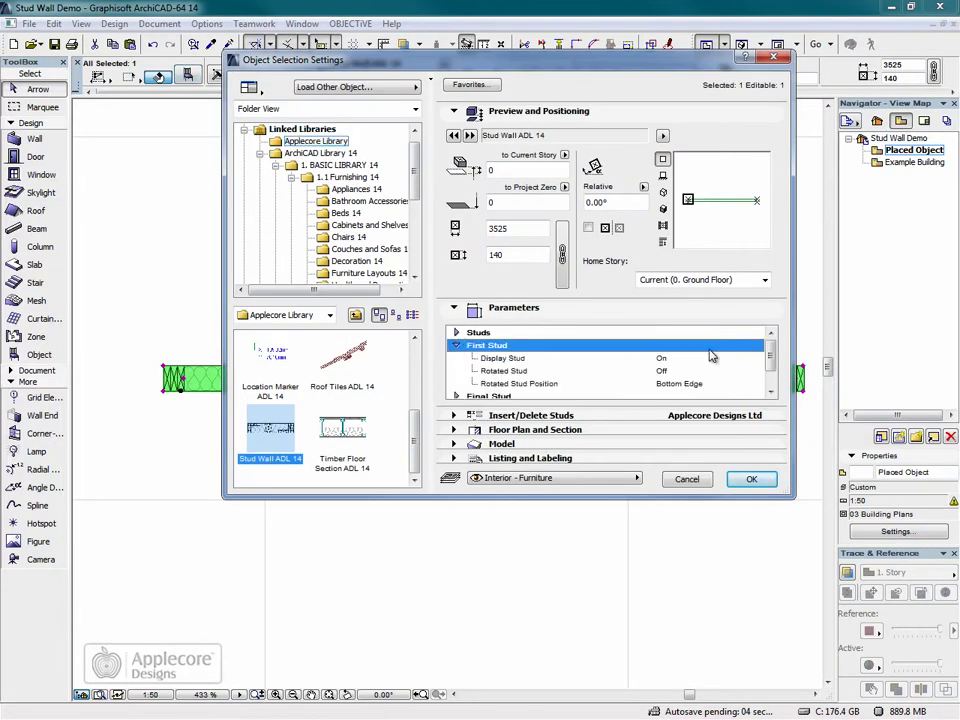
pyautogui.click(719, 361)
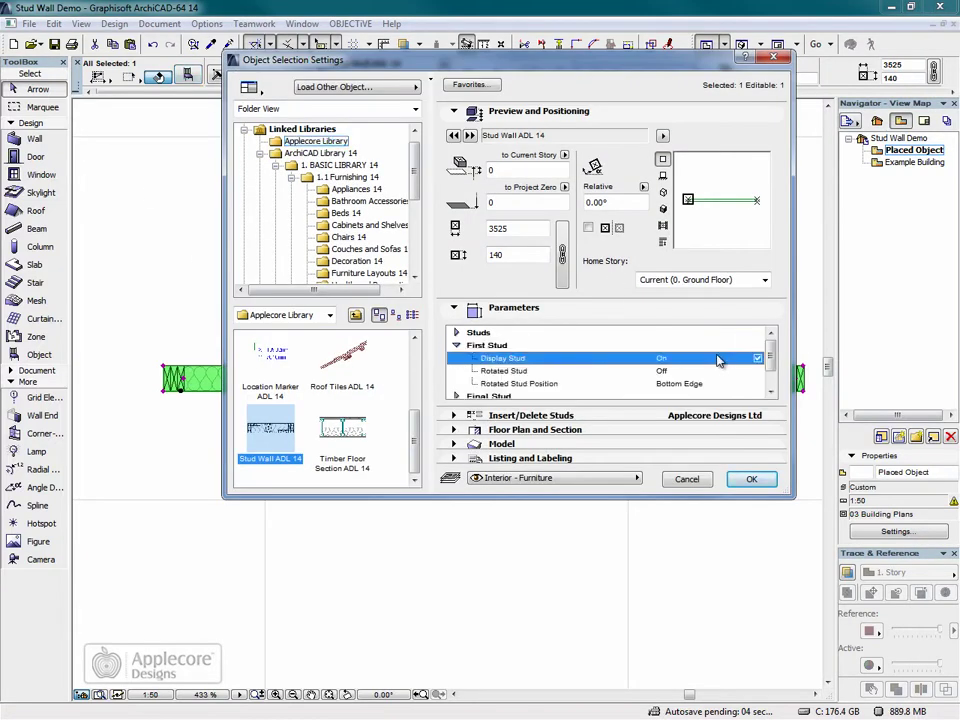
pyautogui.click(751, 479)
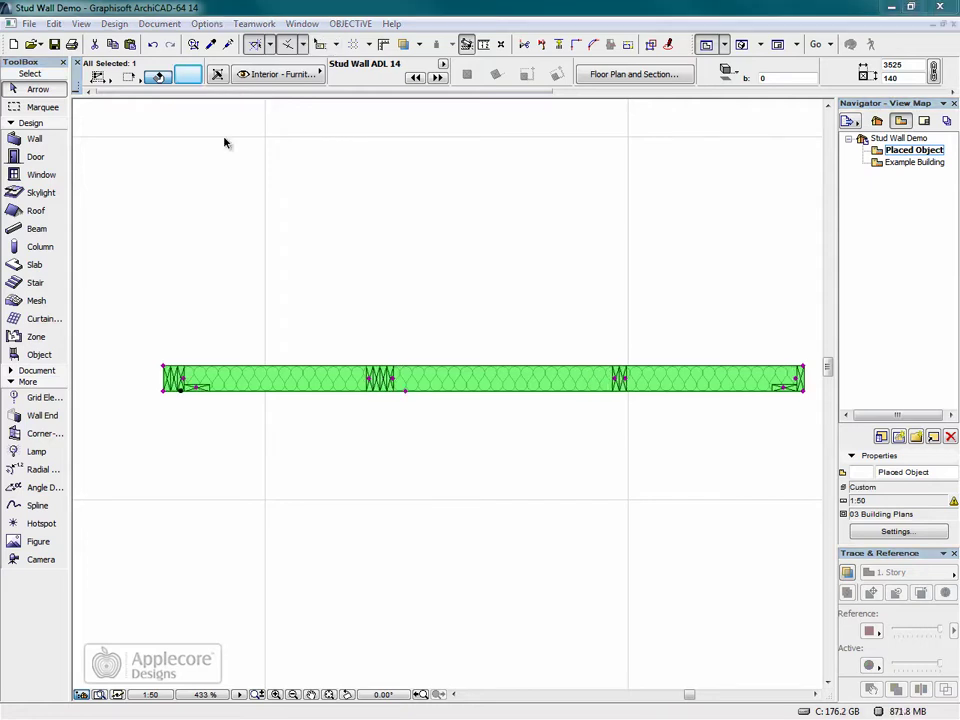
# Set the insulation's Fit Fill to Skin to Off and apply it to the wall.
pyautogui.click(187, 76)
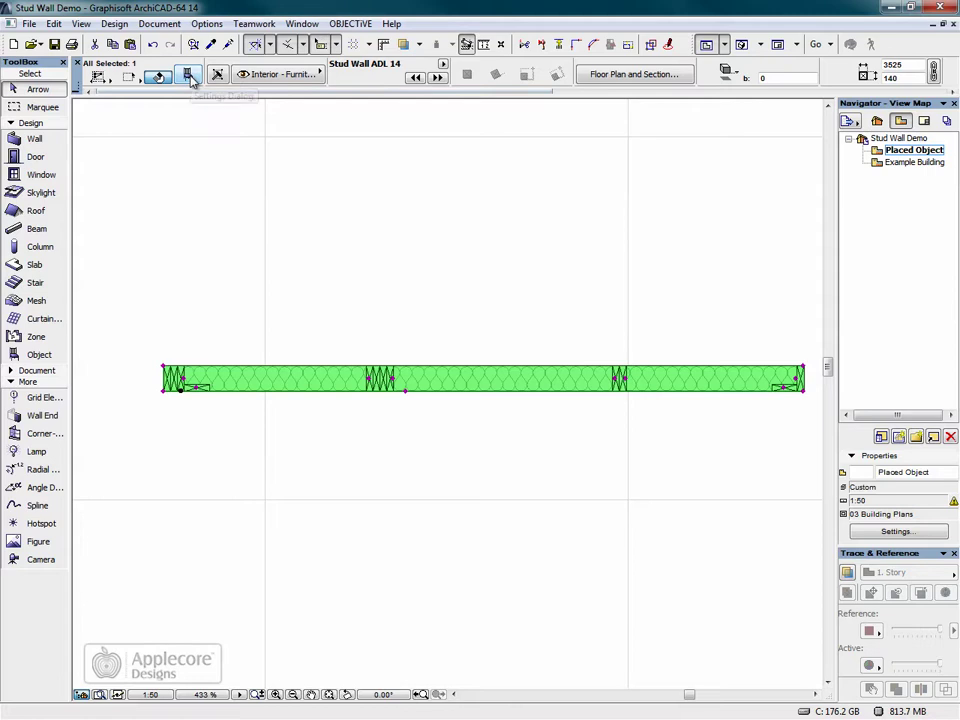
pyautogui.click(456, 371)
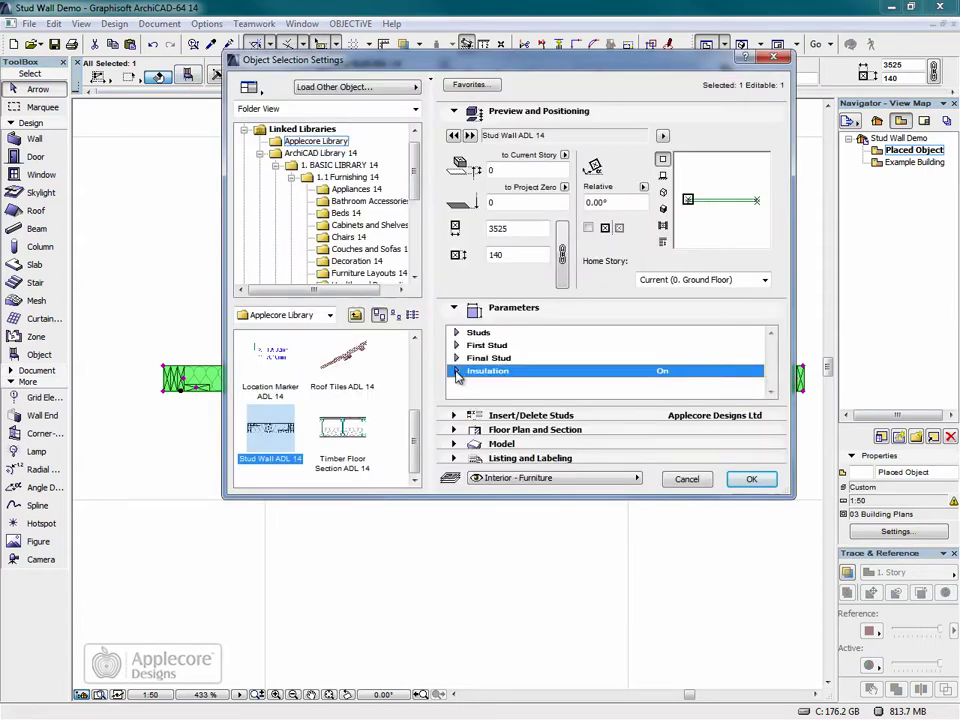
pyautogui.scroll(-3, 470, 375)
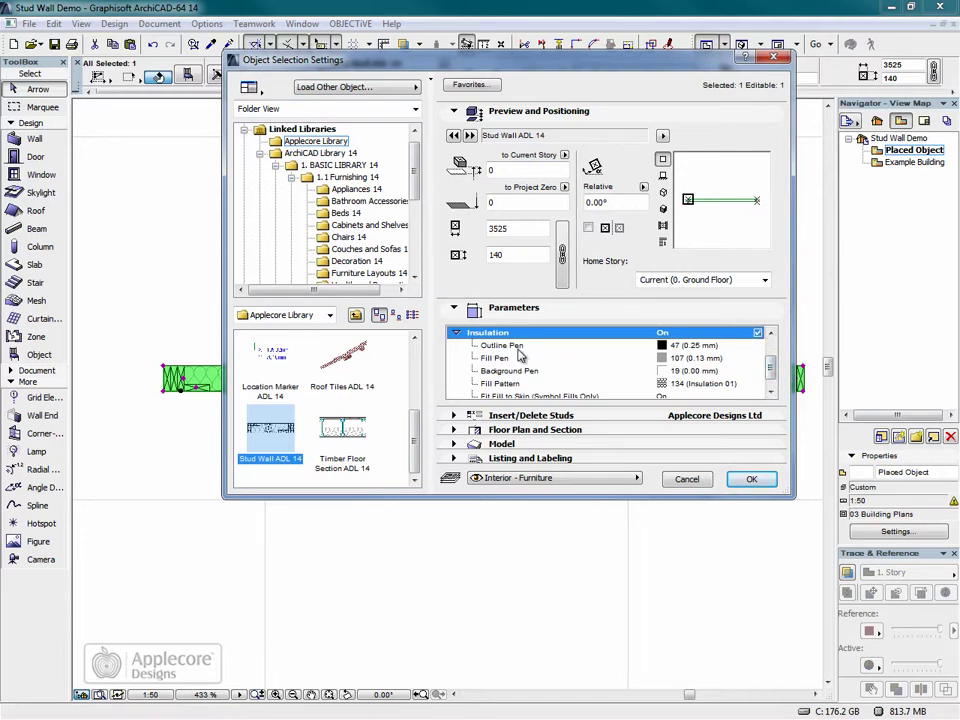
pyautogui.click(770, 386)
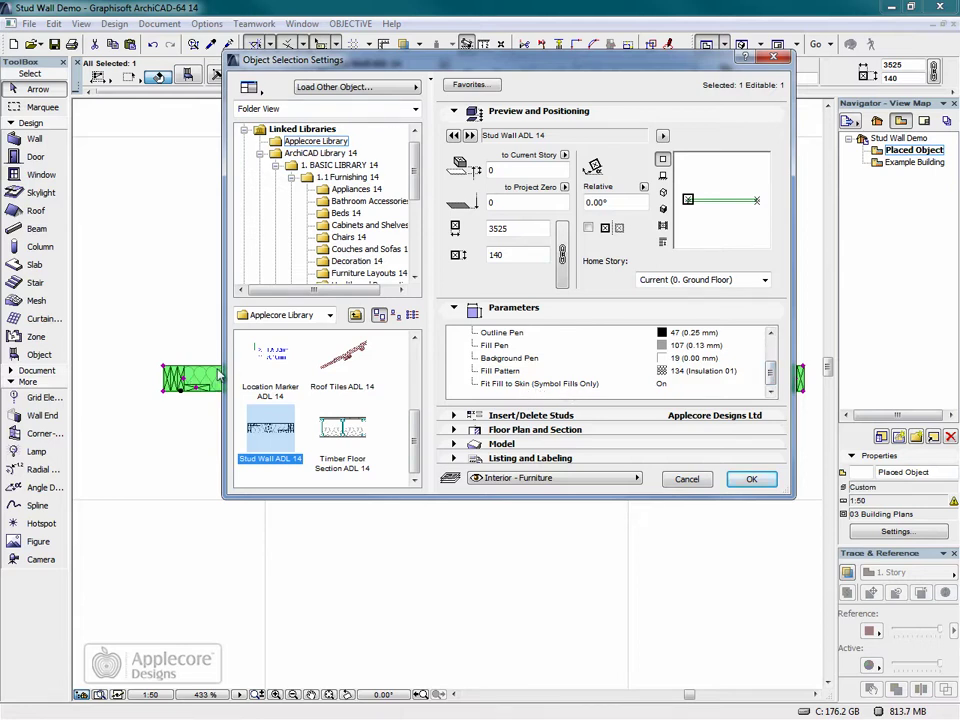
pyautogui.click(722, 386)
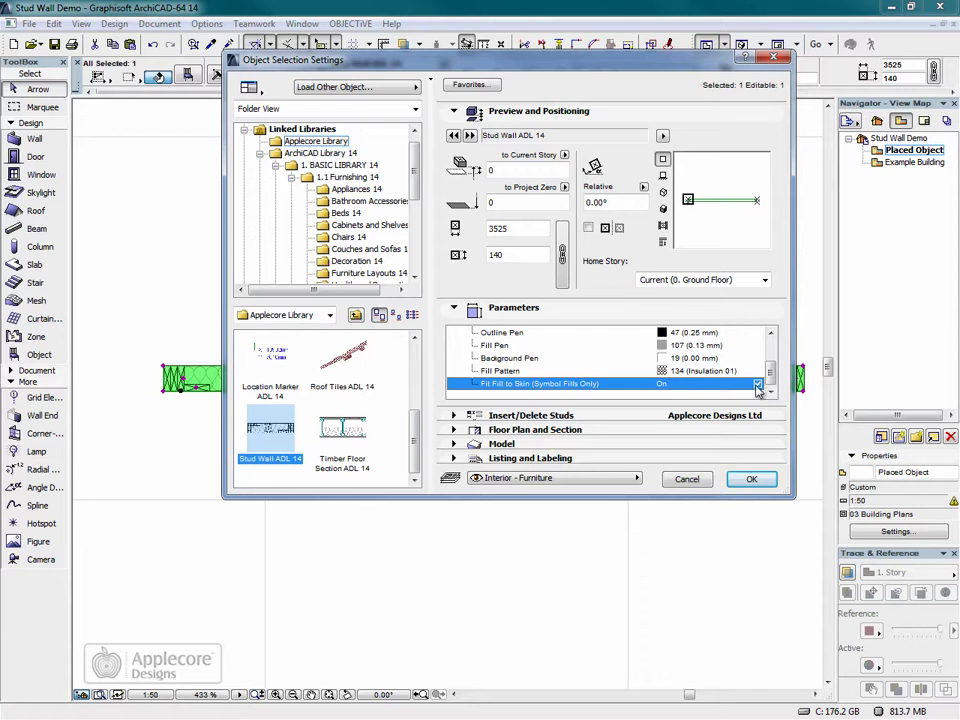
pyautogui.click(751, 479)
# Switch Fit Fill to Skin (Symbol Fills Only) back On so the insulation fills the full thickness.
pyautogui.scroll(2, 305, 383)
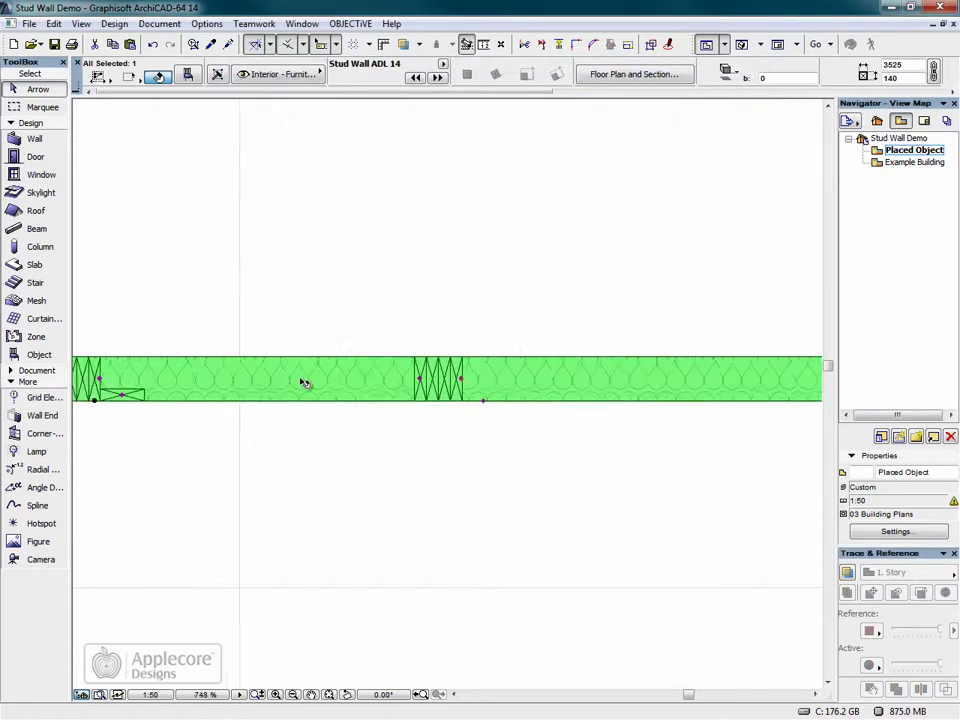
pyautogui.scroll(1, 302, 381)
pyautogui.click(157, 76)
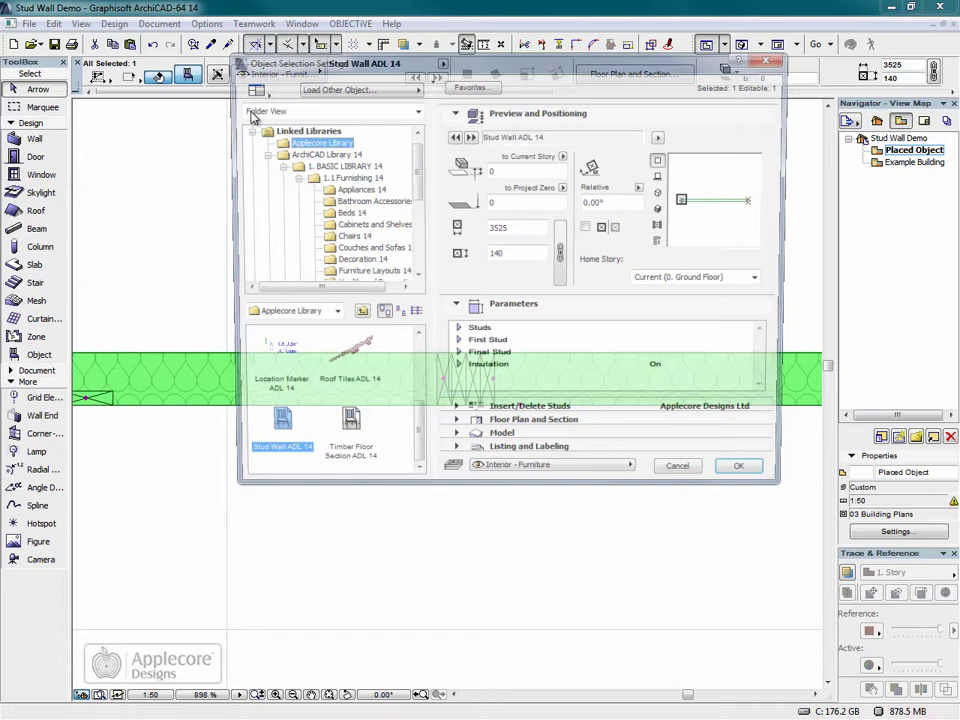
pyautogui.click(460, 366)
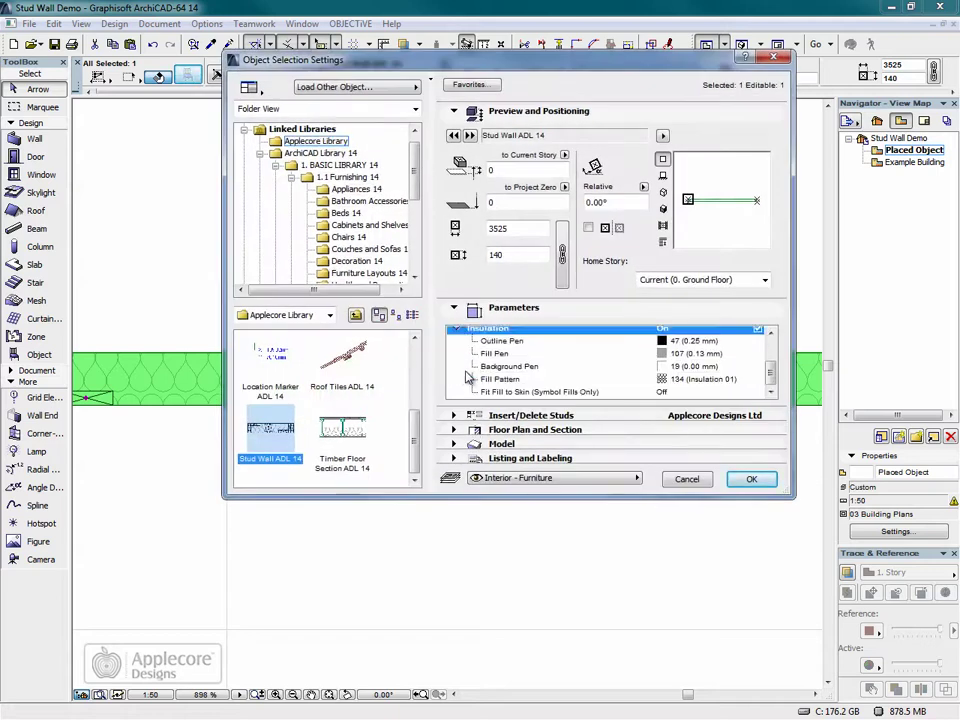
pyautogui.scroll(-1, 600, 380)
pyautogui.click(720, 384)
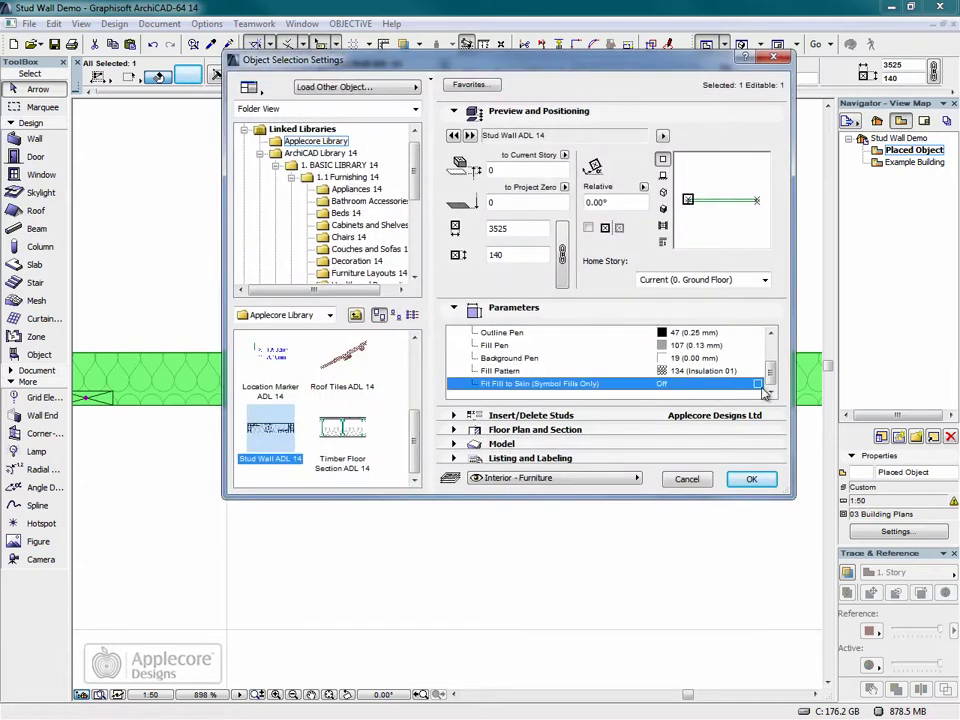
pyautogui.click(753, 481)
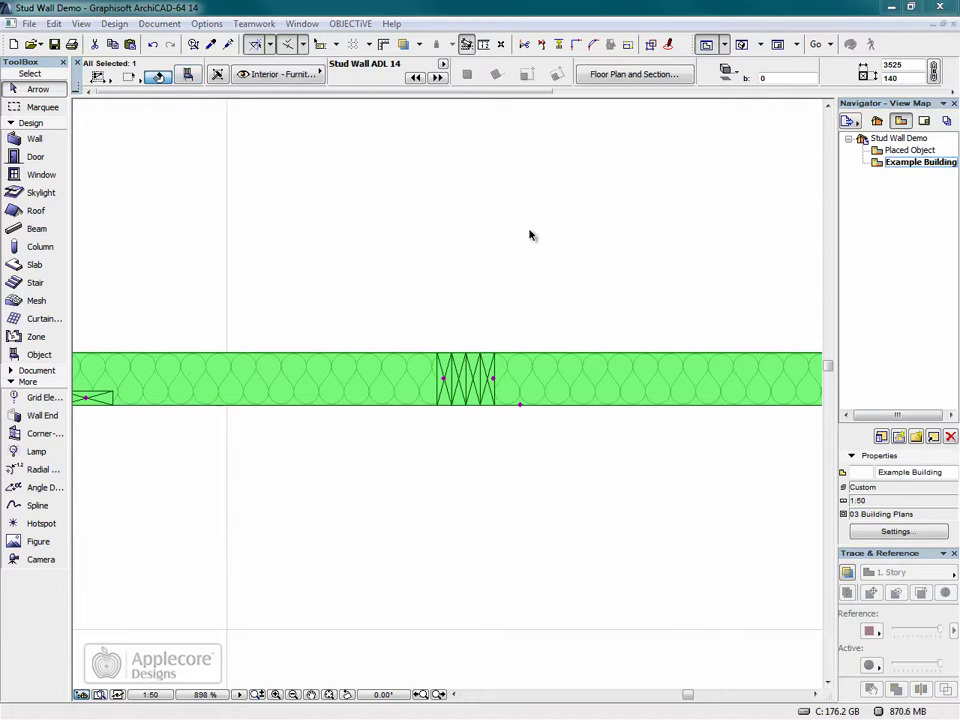
# Open the Example Building plan, choose the Object tool's stretch geometry method, and zoom to the top-left wall.
pyautogui.doubleClick(884, 166)
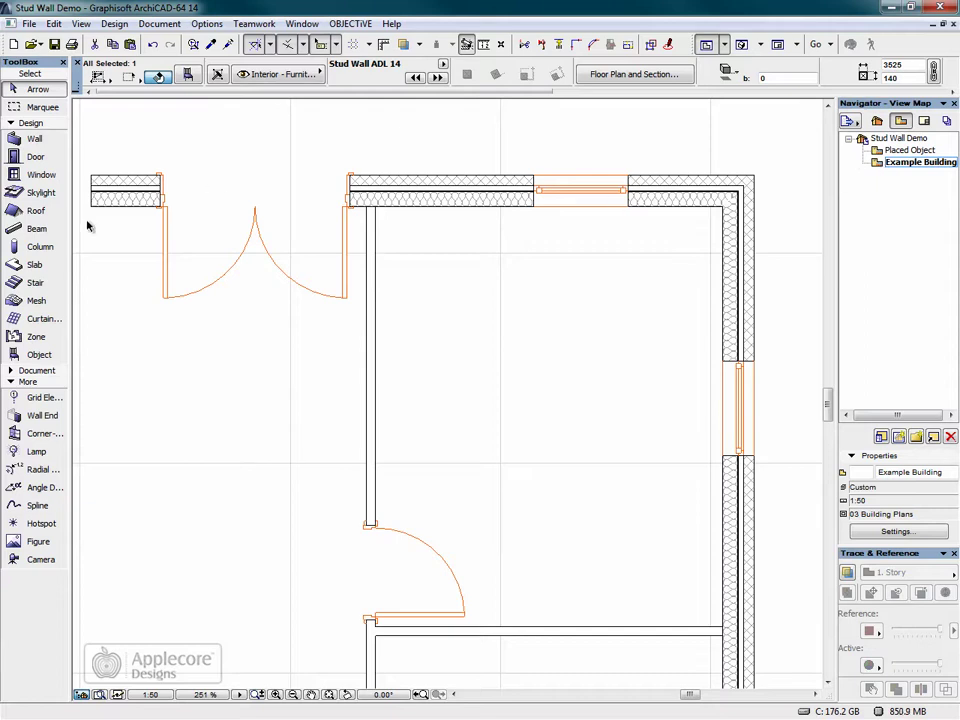
pyautogui.click(33, 362)
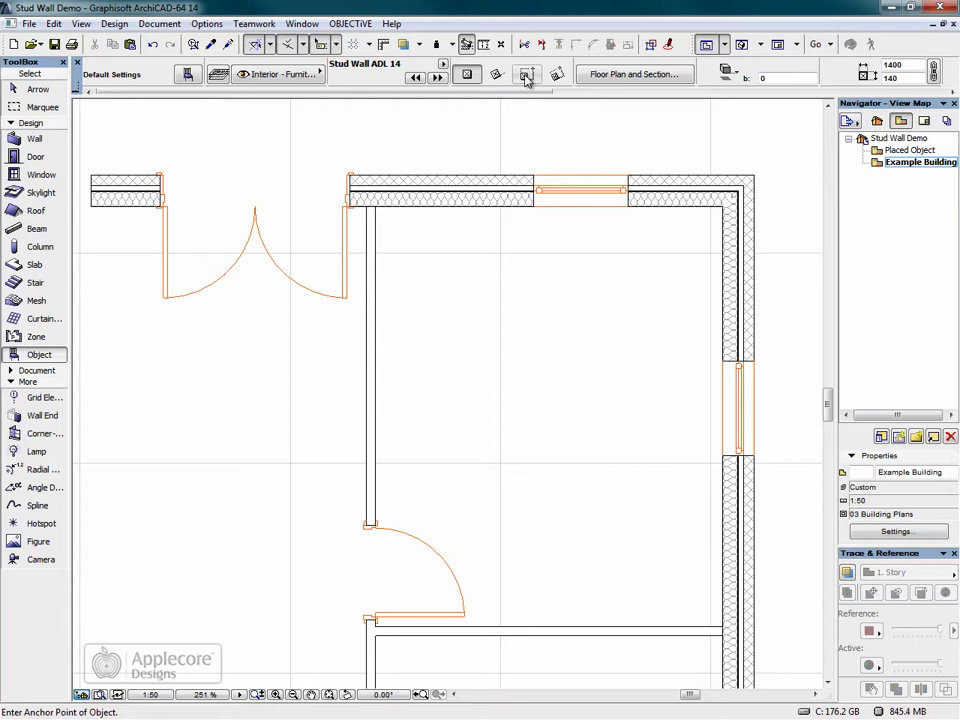
pyautogui.click(526, 76)
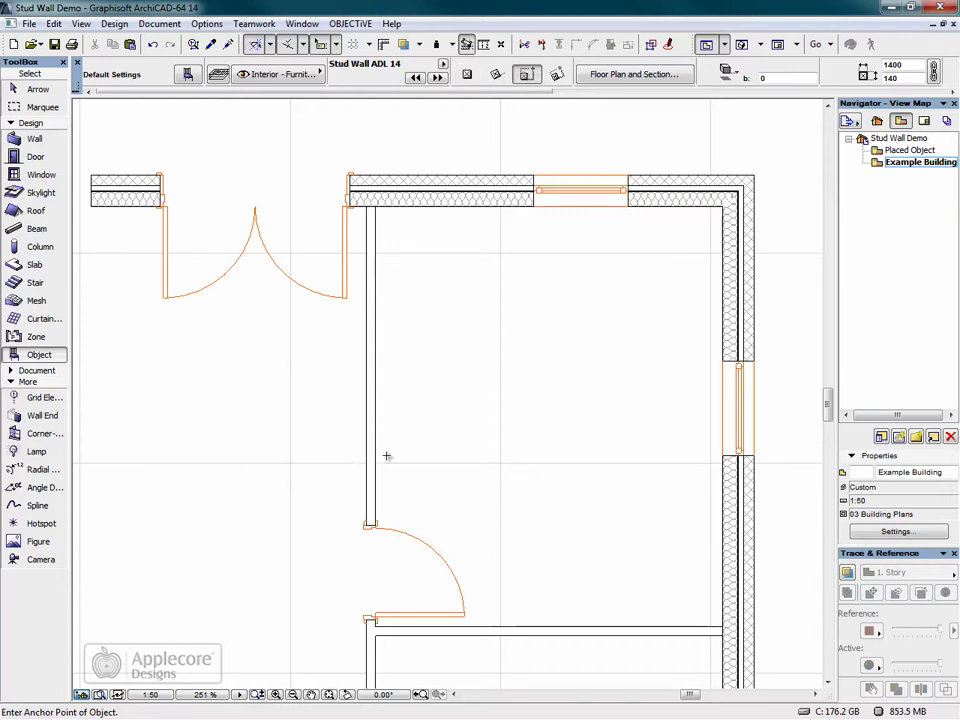
pyautogui.scroll(3, 377, 454)
pyautogui.moveTo(444, 261)
pyautogui.mouseDown(button='middle')
pyautogui.moveTo(400, 322)
pyautogui.moveTo(381, 321)
pyautogui.mouseUp(button='middle')
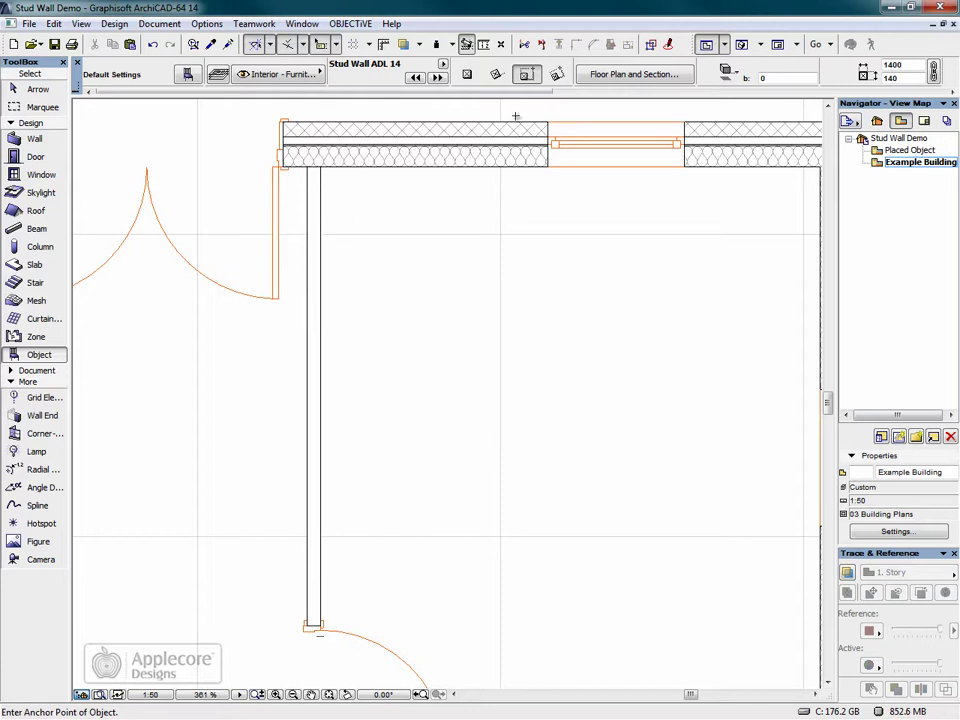
pyautogui.scroll(-2, 583, 78)
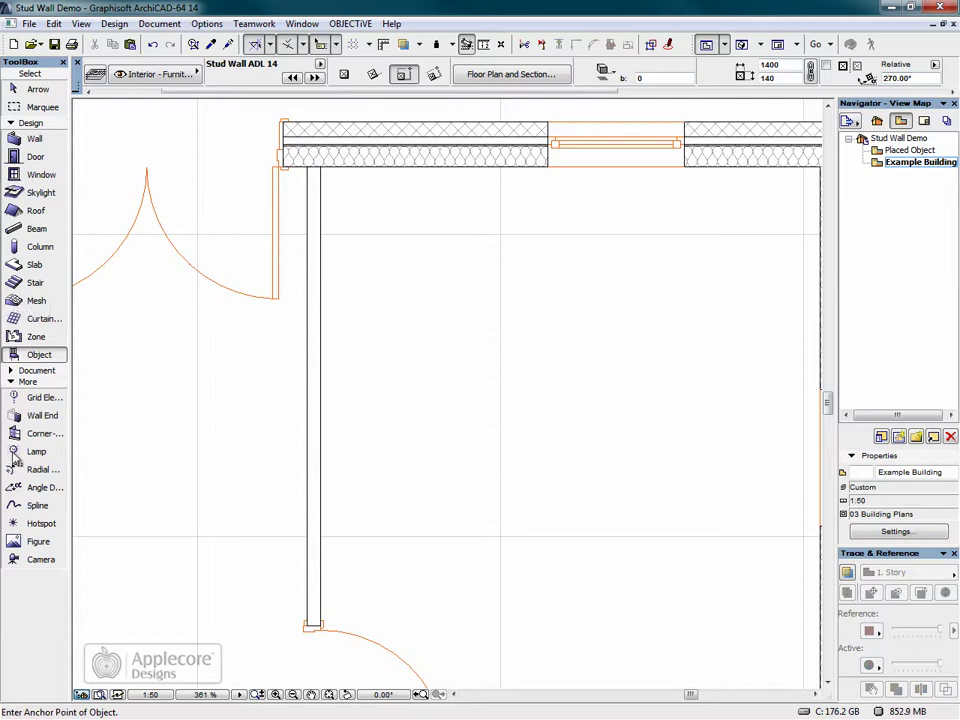
# Place a 3033-long Stud Wall ADL 14 from the top wall corner down to the door, then select it.
pyautogui.doubleClick(53, 362)
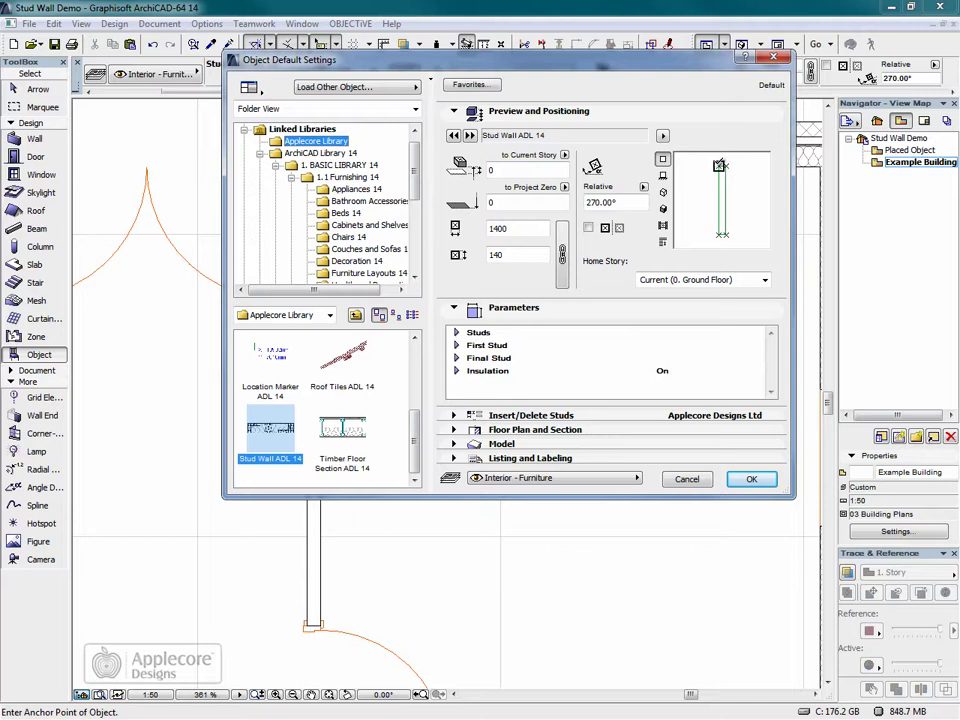
pyautogui.click(751, 479)
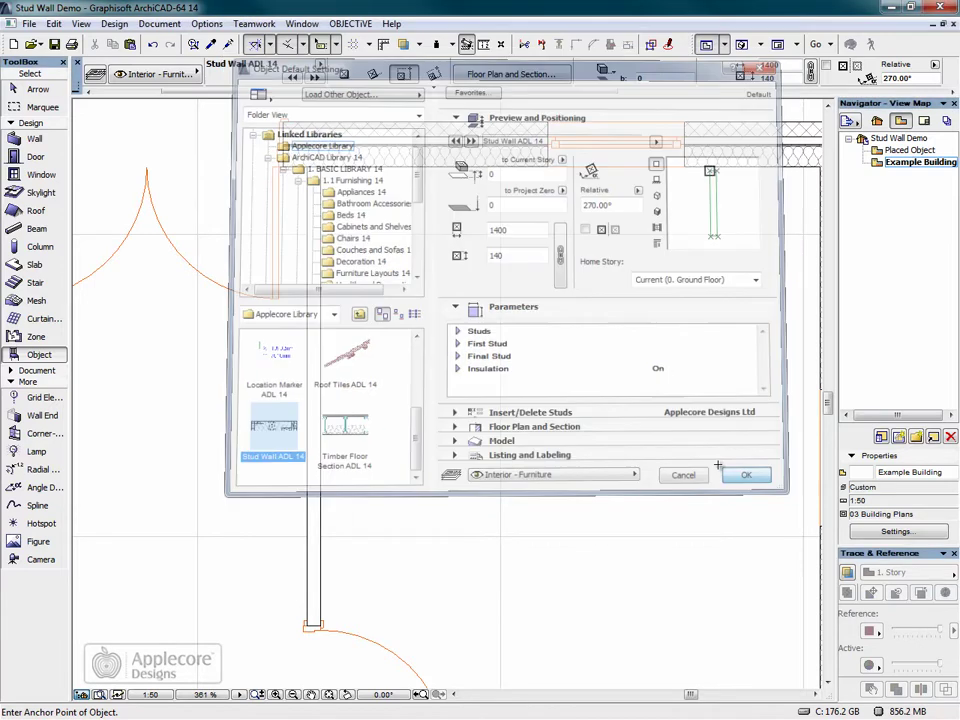
pyautogui.click(308, 164)
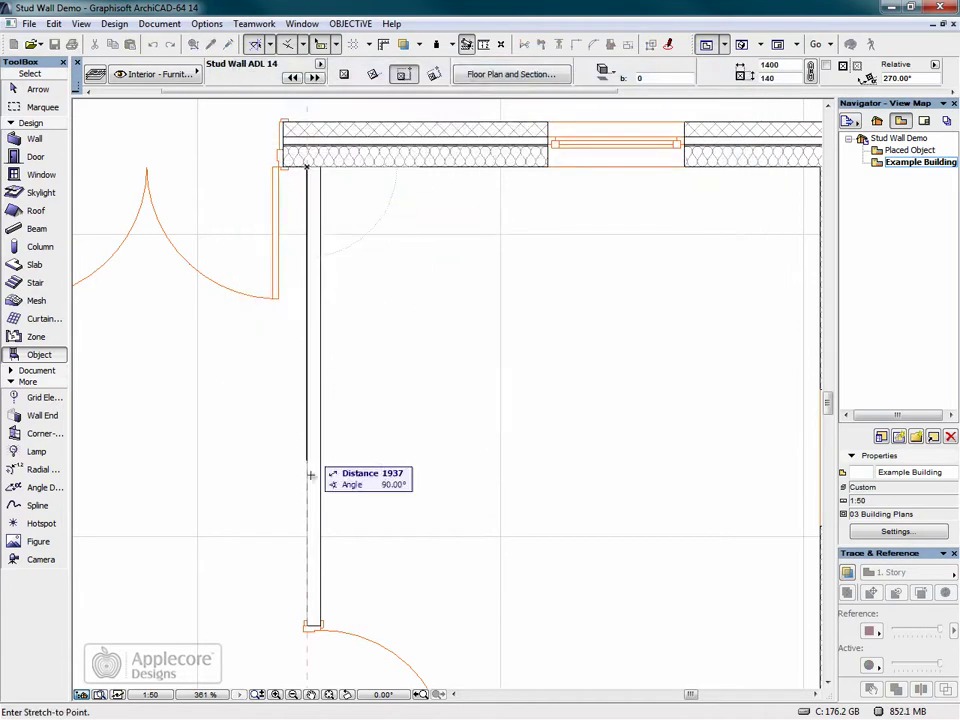
pyautogui.click(320, 622)
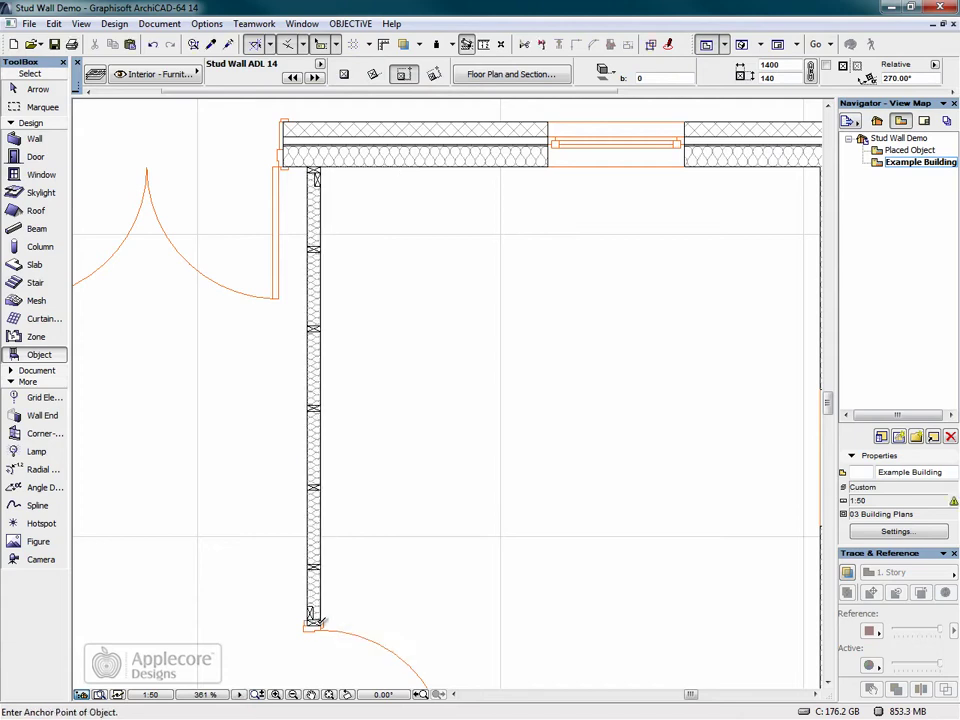
pyautogui.click(38, 89)
pyautogui.click(314, 252)
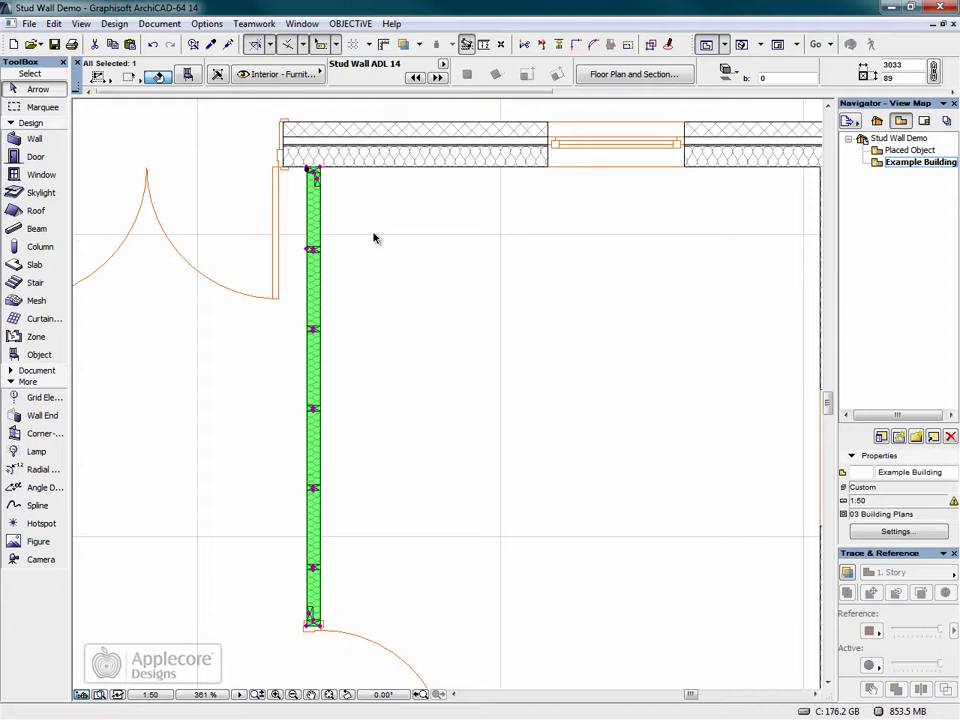
# Re-space the vertical stud wall's studs to exactly 330 Stud Centres.
pyautogui.scroll(3, 375, 238)
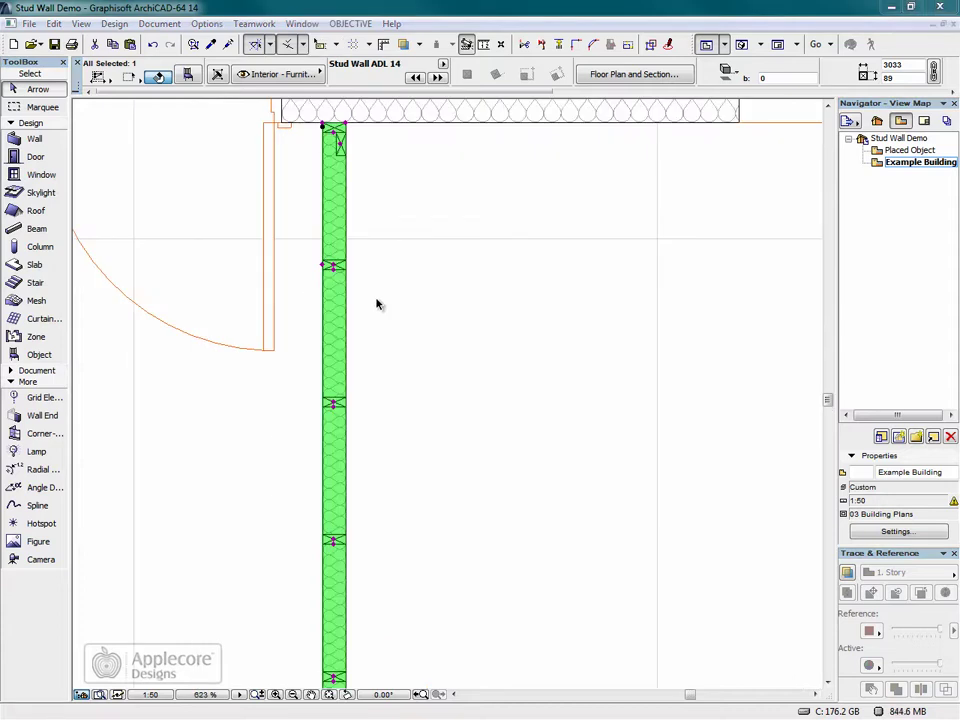
pyautogui.click(330, 268)
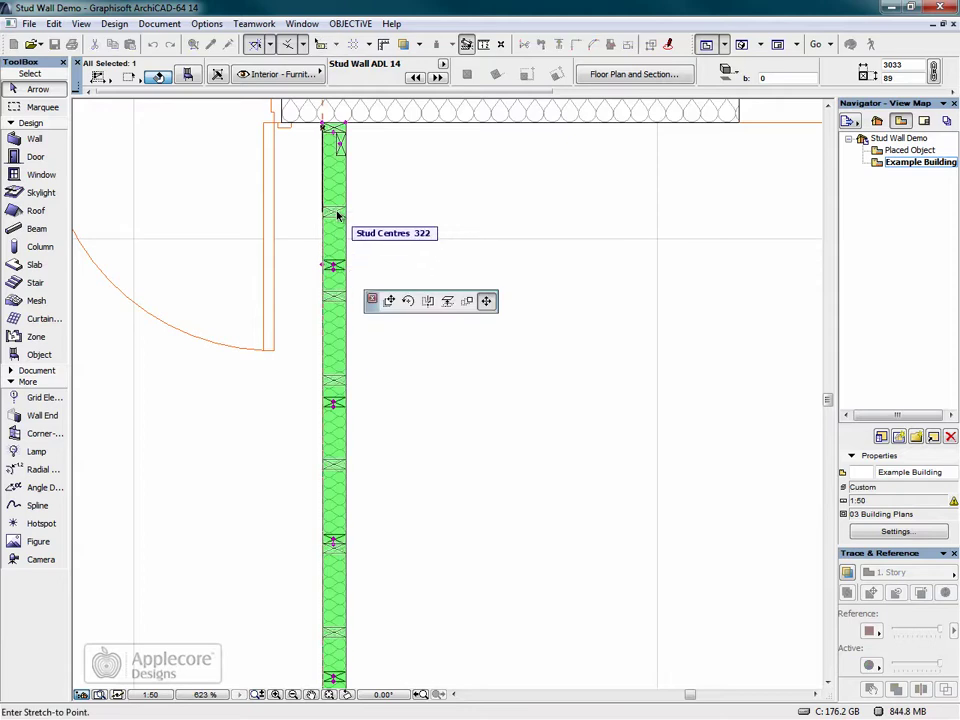
pyautogui.press('Tab')
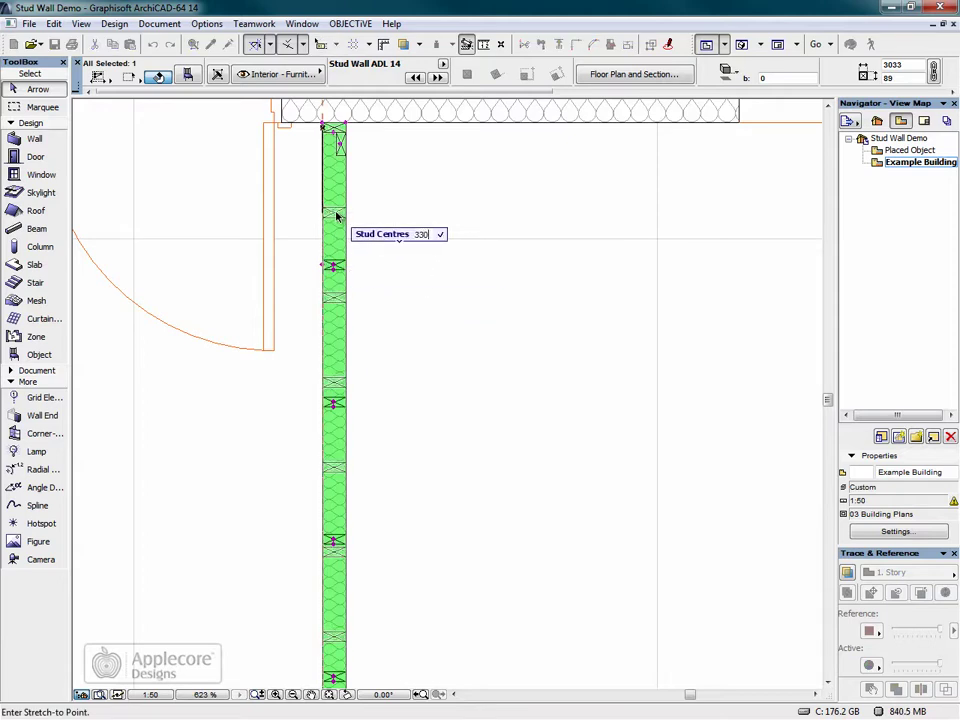
pyautogui.click(337, 216)
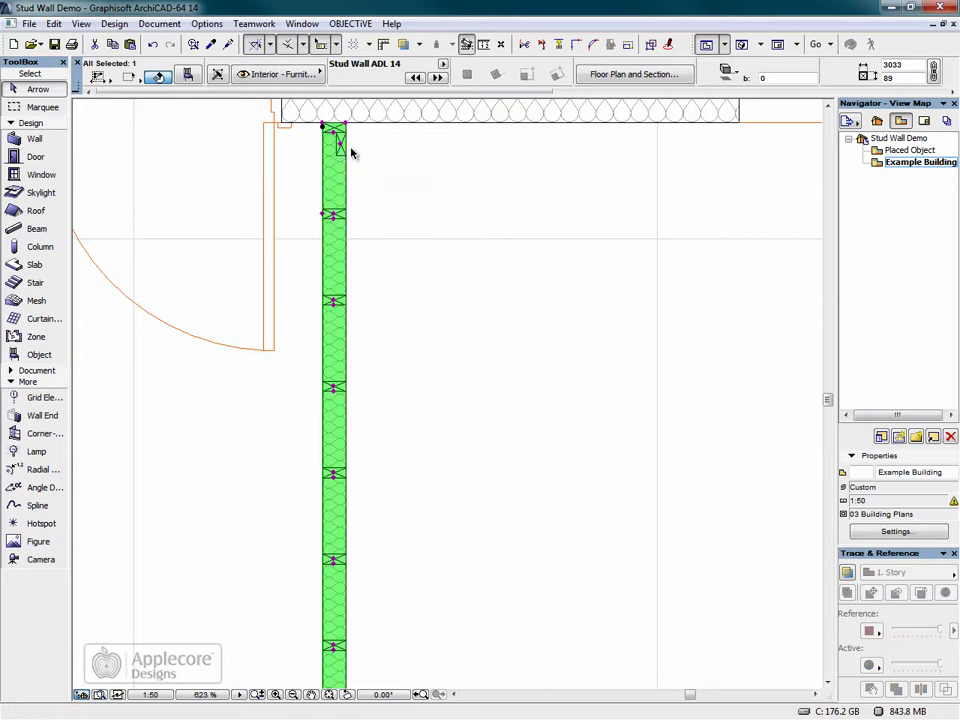
pyautogui.click(188, 75)
# Turn Rotated Stud Off for both the First Stud and Final Stud and apply the settings.
pyautogui.click(456, 345)
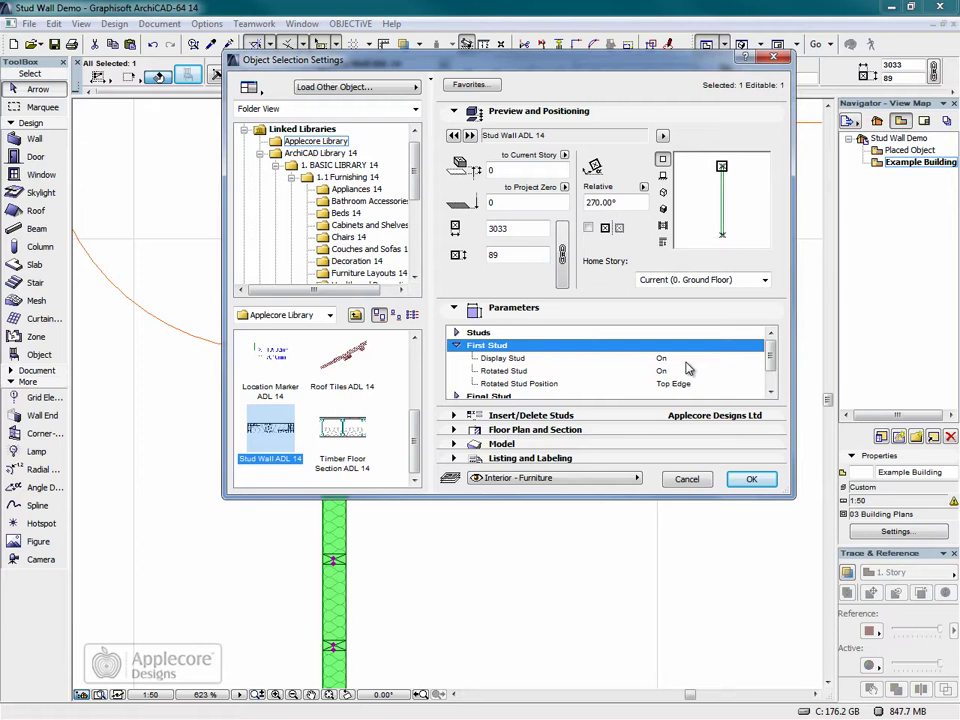
pyautogui.click(748, 372)
pyautogui.click(757, 371)
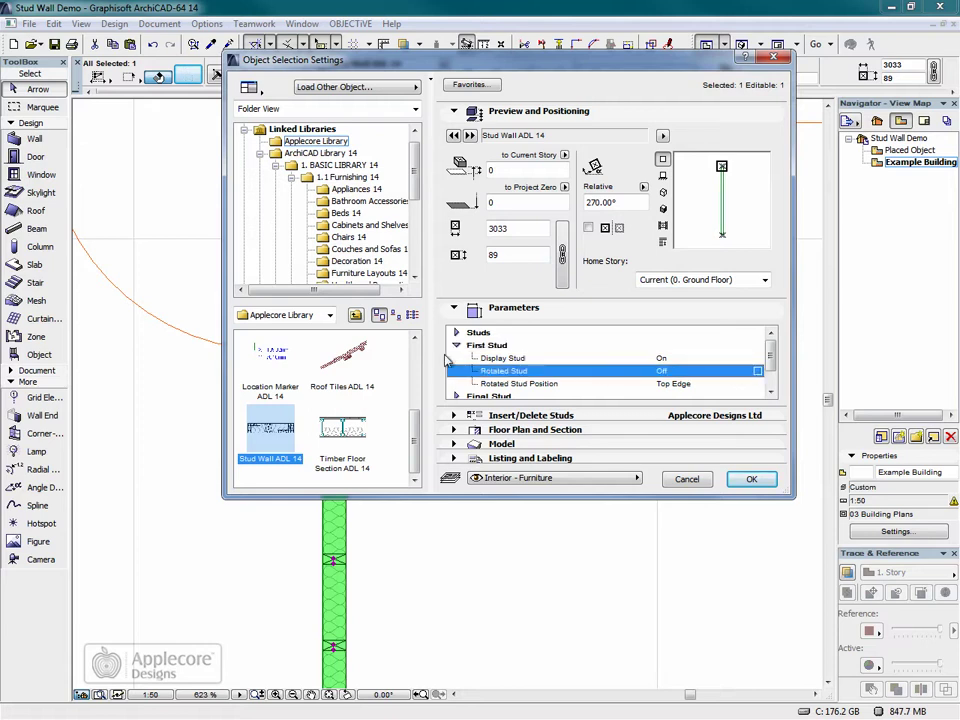
pyautogui.click(456, 345)
pyautogui.click(457, 359)
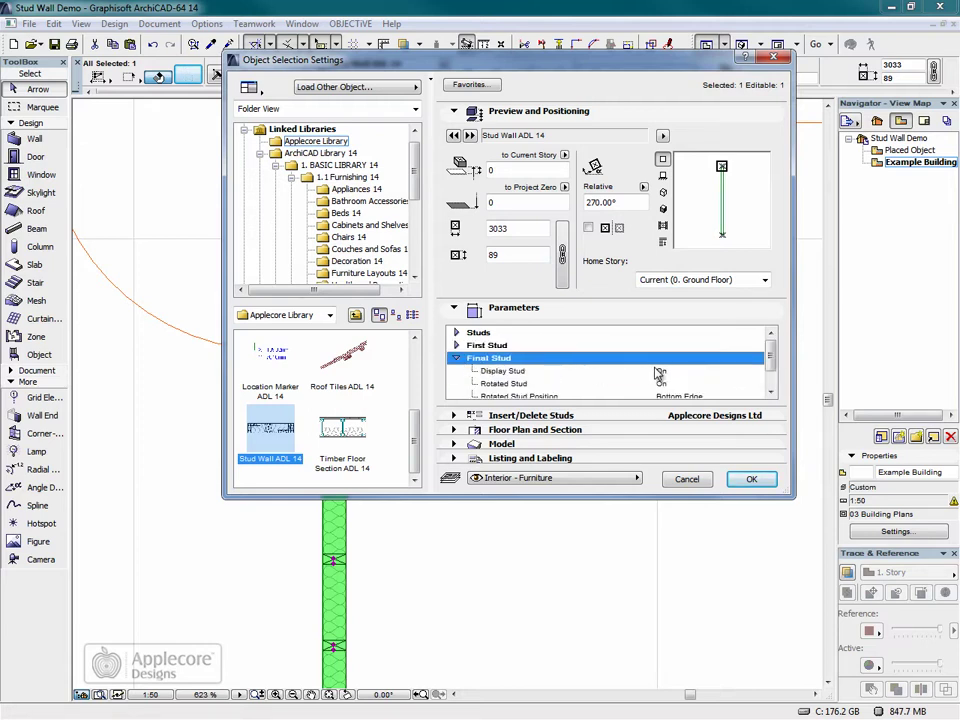
pyautogui.click(757, 385)
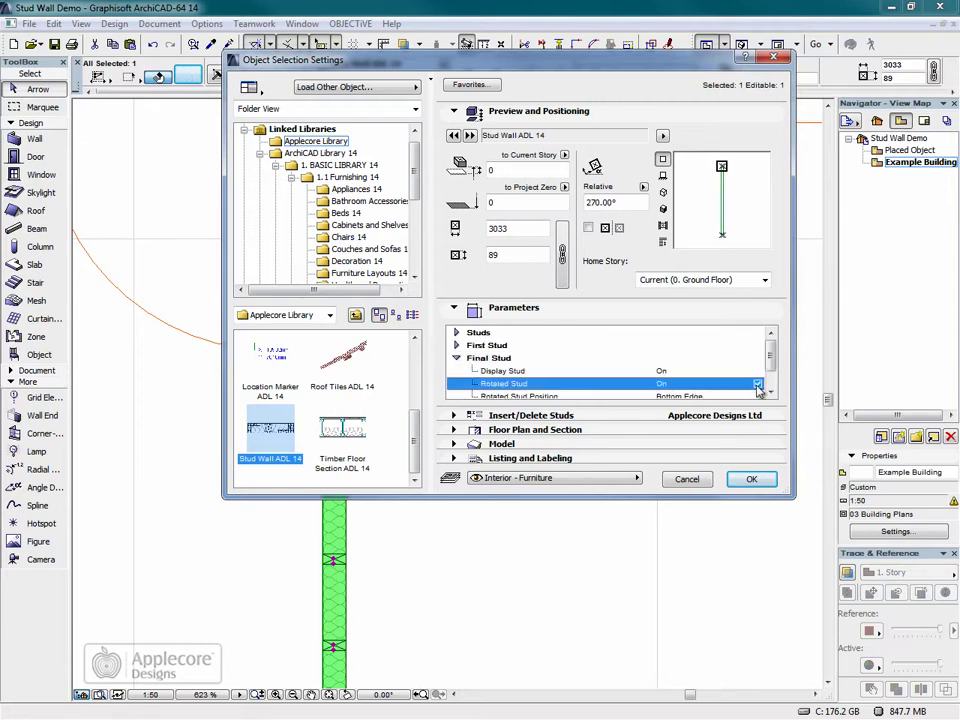
pyautogui.click(751, 478)
pyautogui.scroll(-5, 446, 529)
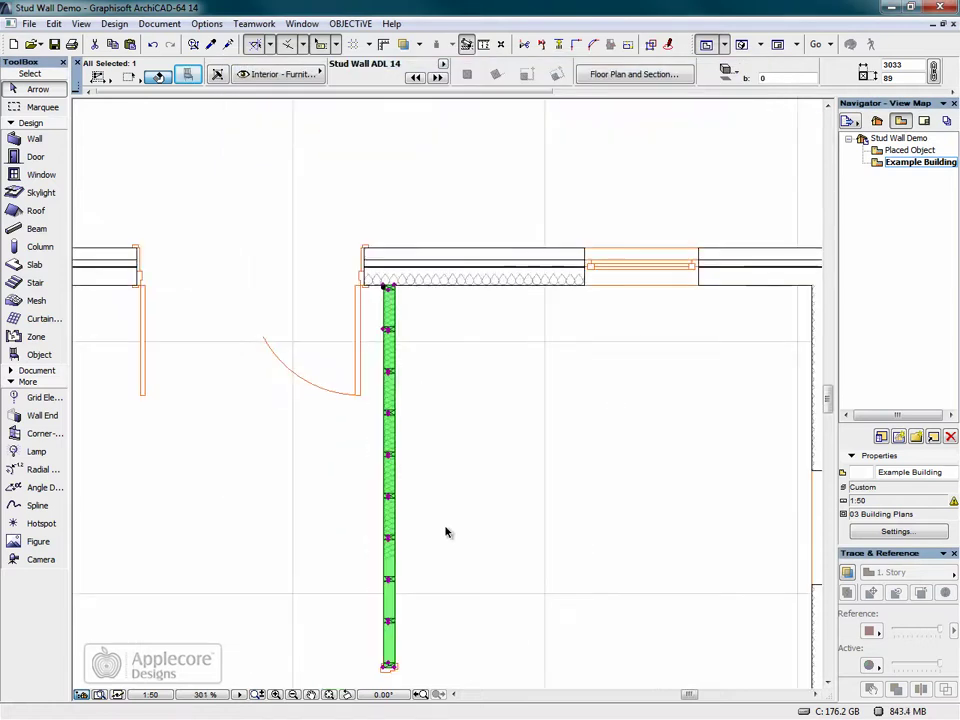
pyautogui.scroll(8, 381, 446)
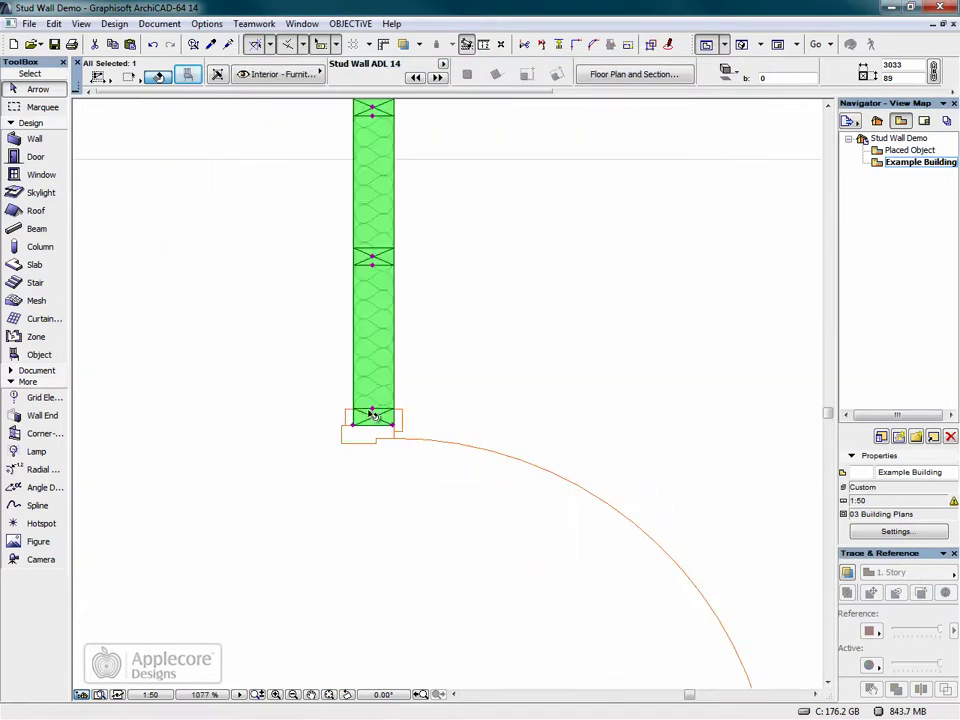
# Set the vertical stud wall's end group to 2 studs and zoom back out to the corner.
pyautogui.click(374, 412)
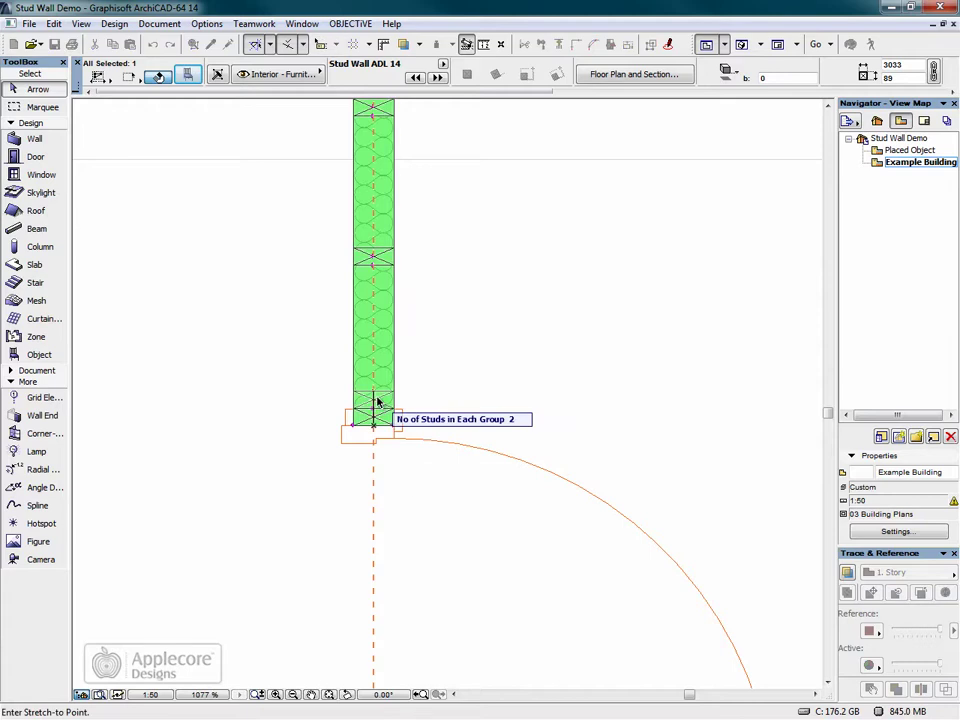
pyautogui.click(377, 401)
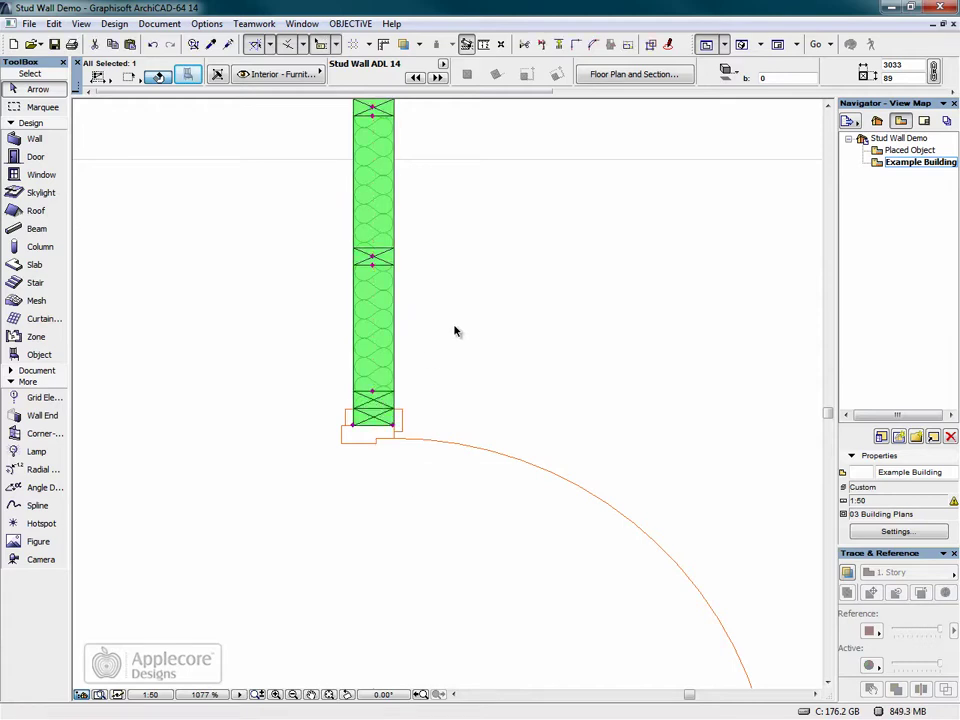
pyautogui.scroll(-5, 454, 330)
pyautogui.scroll(1, 408, 480)
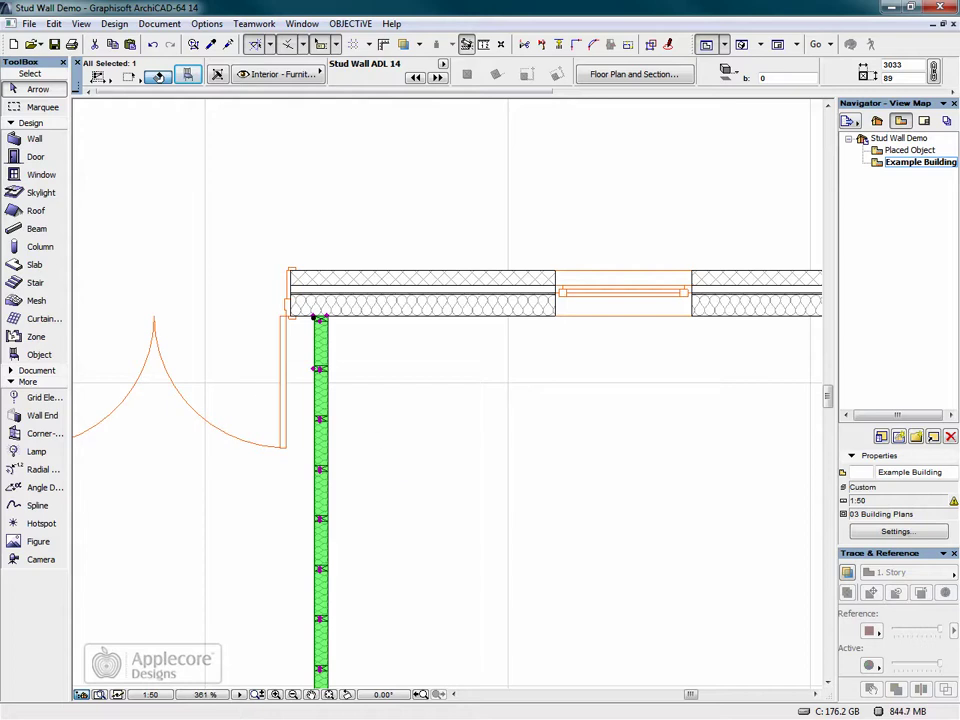
pyautogui.scroll(2, 409, 288)
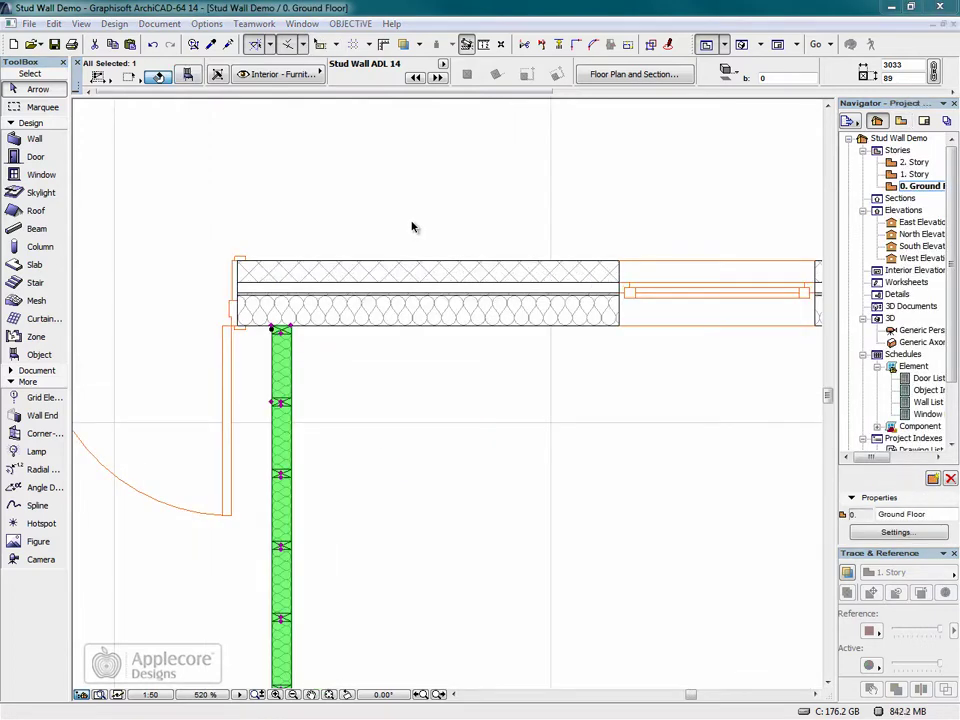
# Deselect, then set Stud Wall ADL 14 defaults to Insulation Off and a 0° relative angle.
pyautogui.click(396, 406)
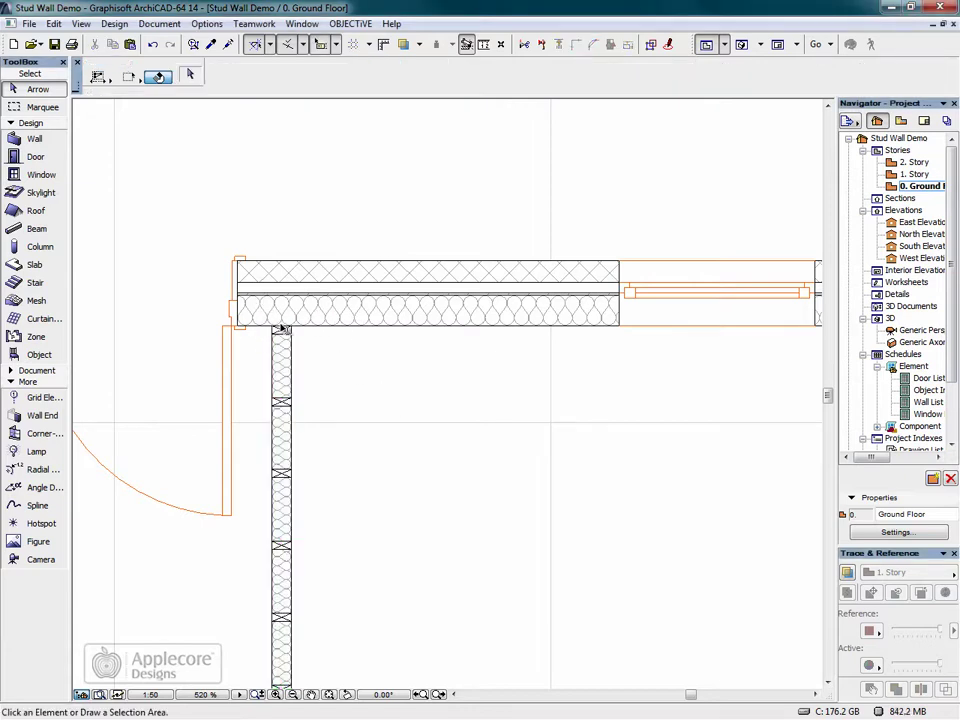
pyautogui.doubleClick(36, 356)
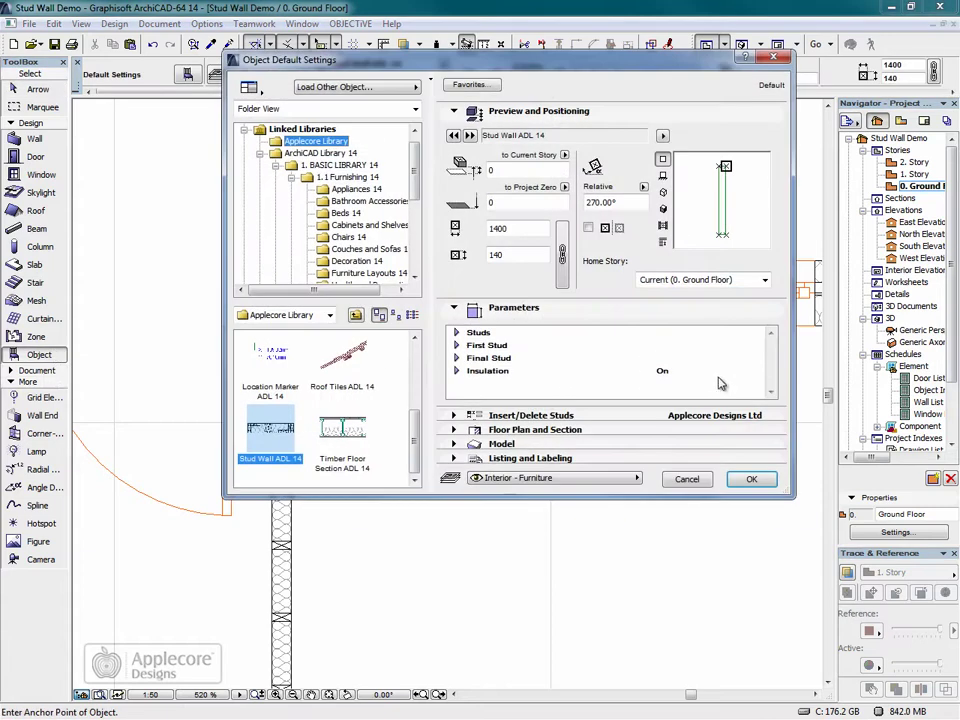
pyautogui.click(756, 372)
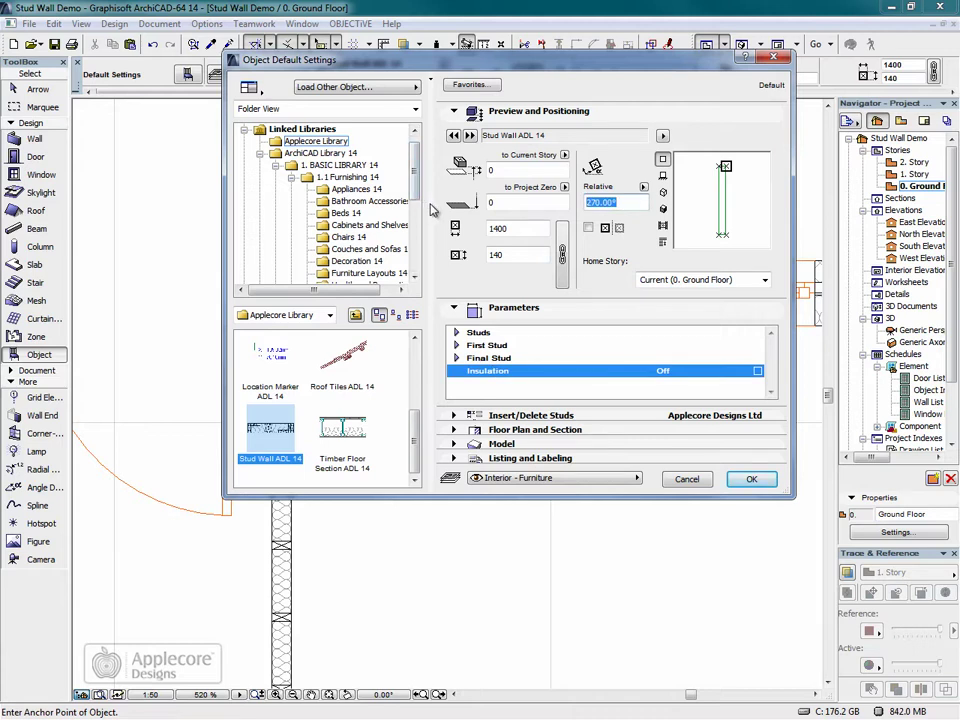
pyautogui.write('0')
pyautogui.press('Tab')
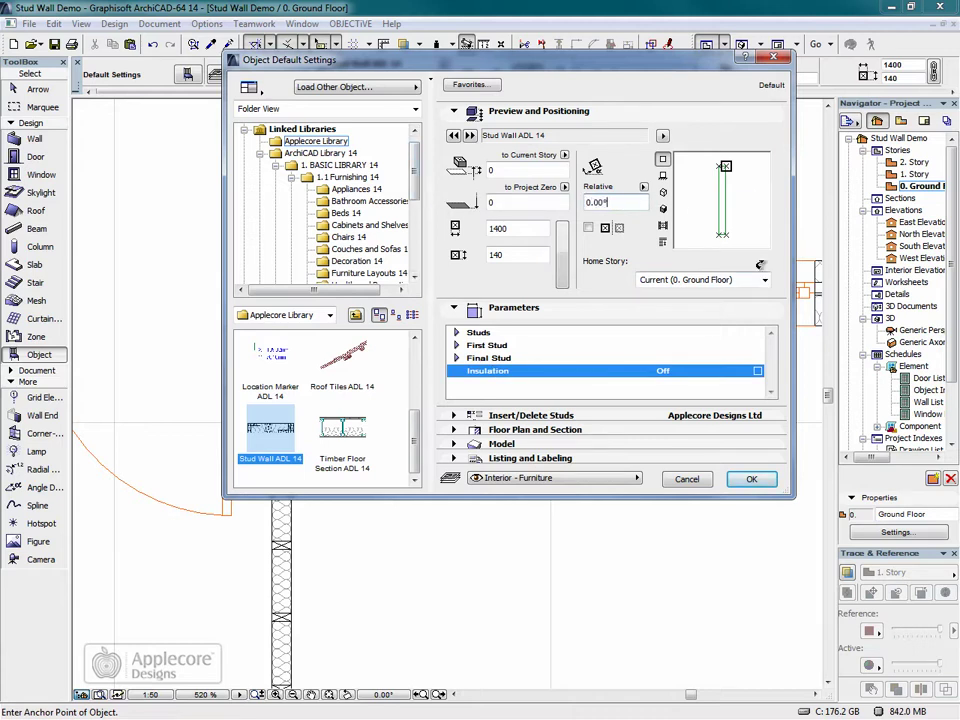
pyautogui.click(752, 481)
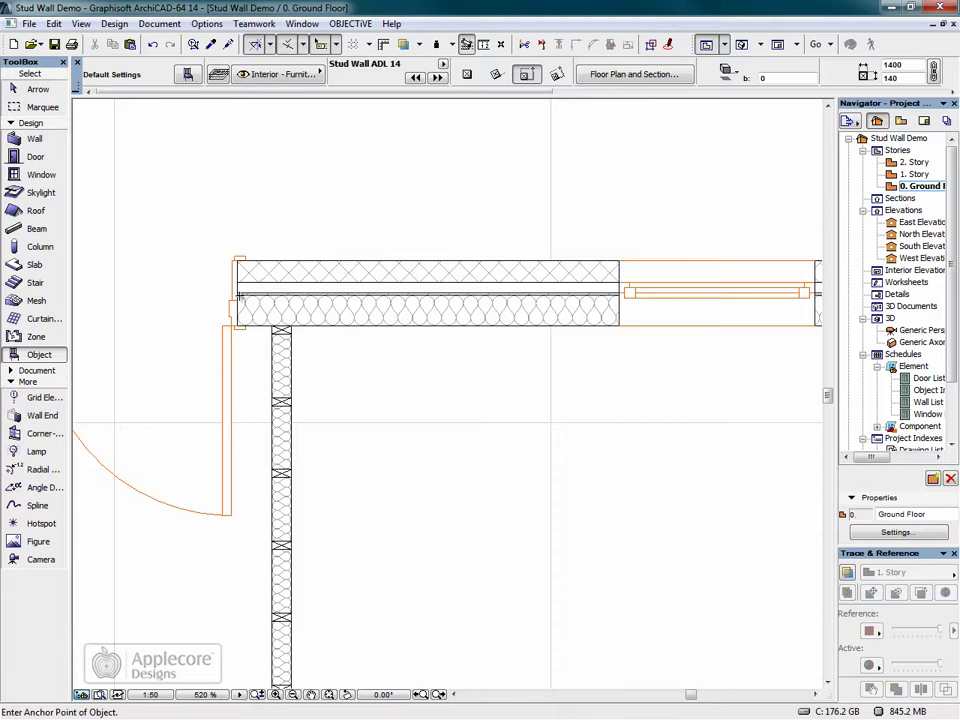
# Place a stud wall from the corner along the top wall and set its stud centres to 475.
pyautogui.click(238, 296)
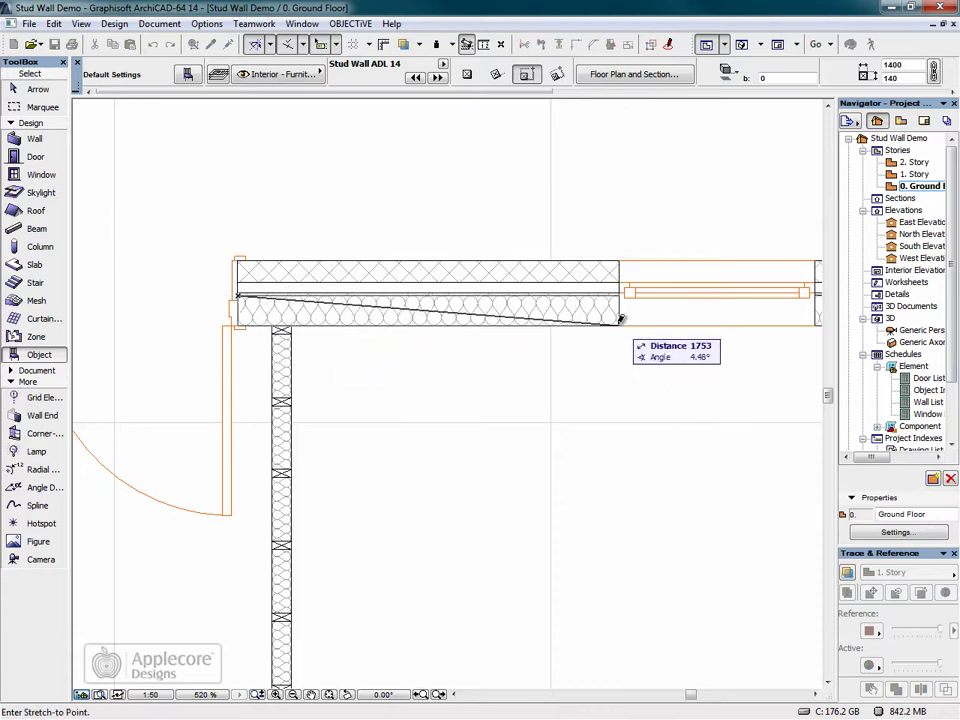
pyautogui.click(620, 319)
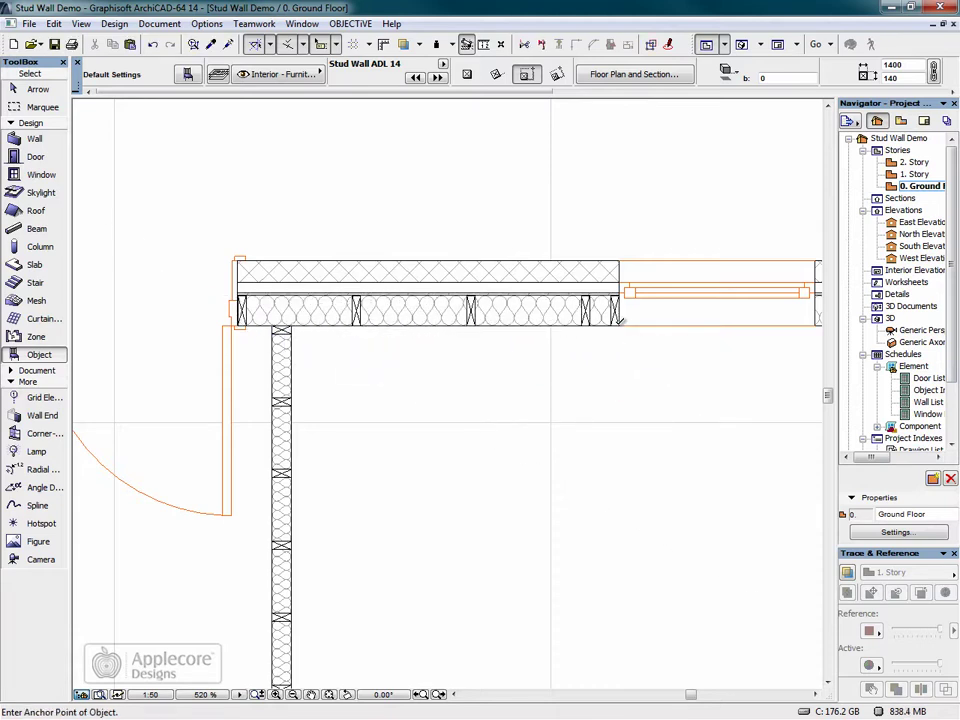
pyautogui.click(37, 89)
pyautogui.scroll(3, 398, 315)
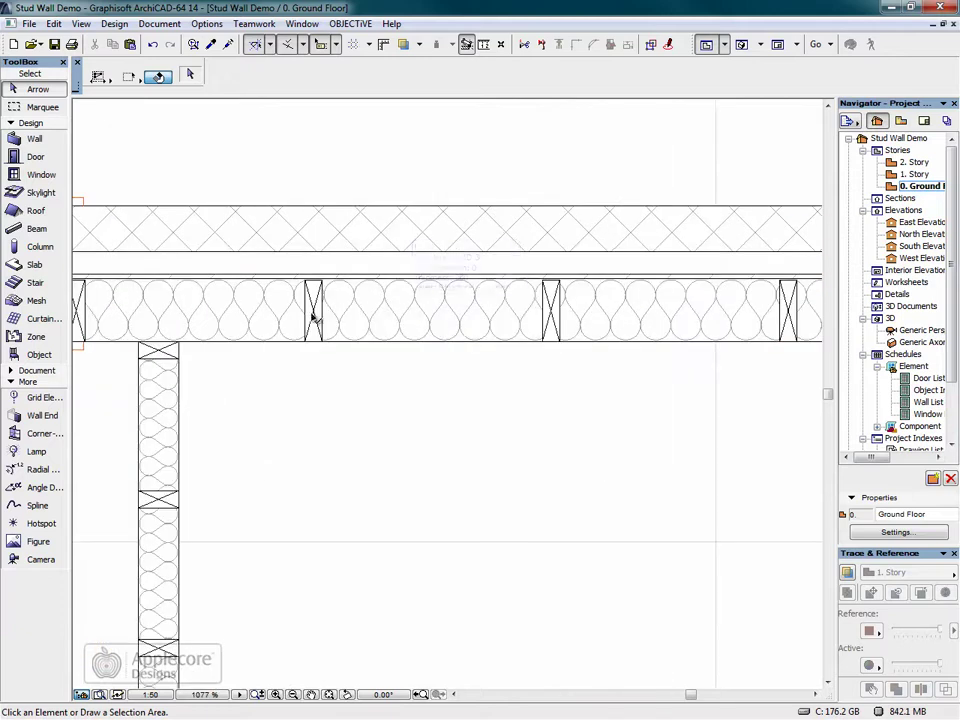
pyautogui.click(315, 342)
pyautogui.click(316, 342)
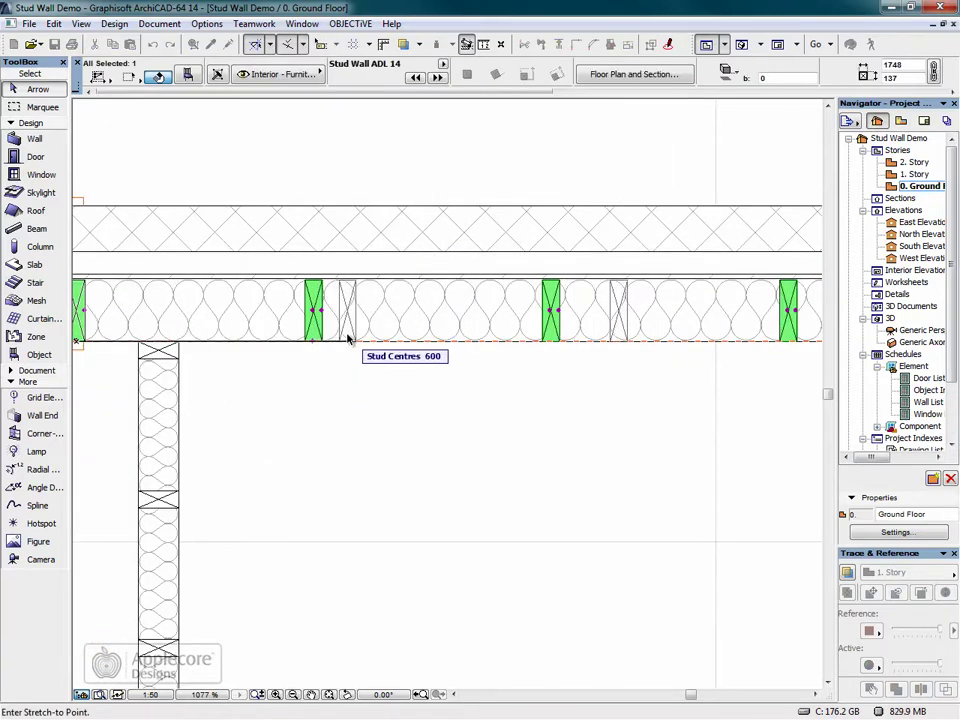
pyautogui.press('Tab')
pyautogui.write('475')
pyautogui.press('Return')
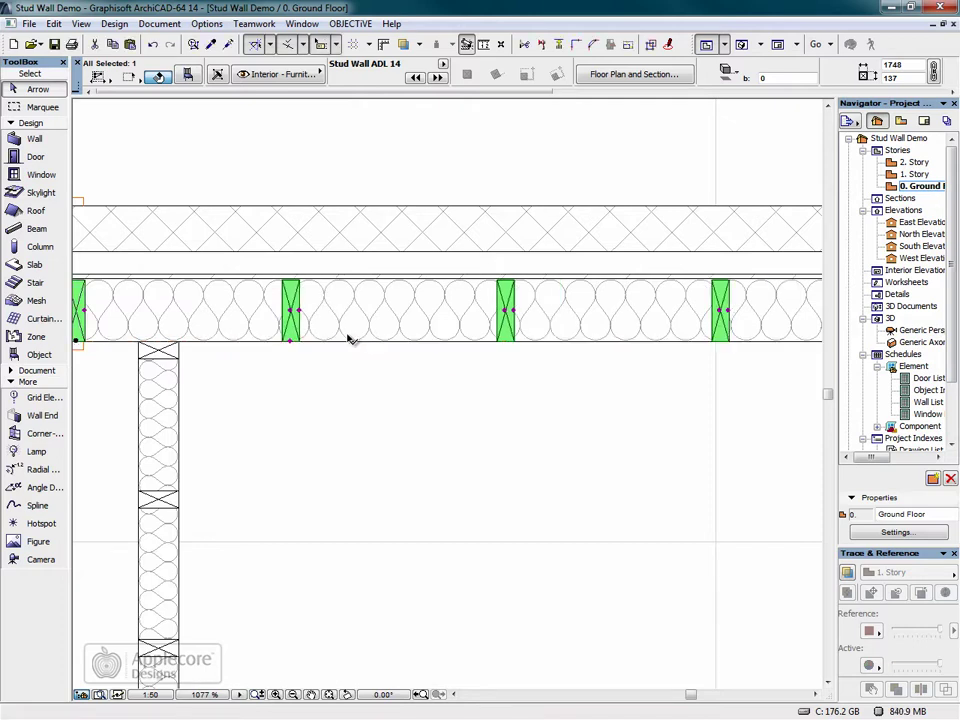
# Make the first stud group two studs and offset the middle stud toward the corner.
pyautogui.moveTo(156, 349); pyautogui.dragTo(266, 357, button='middle')
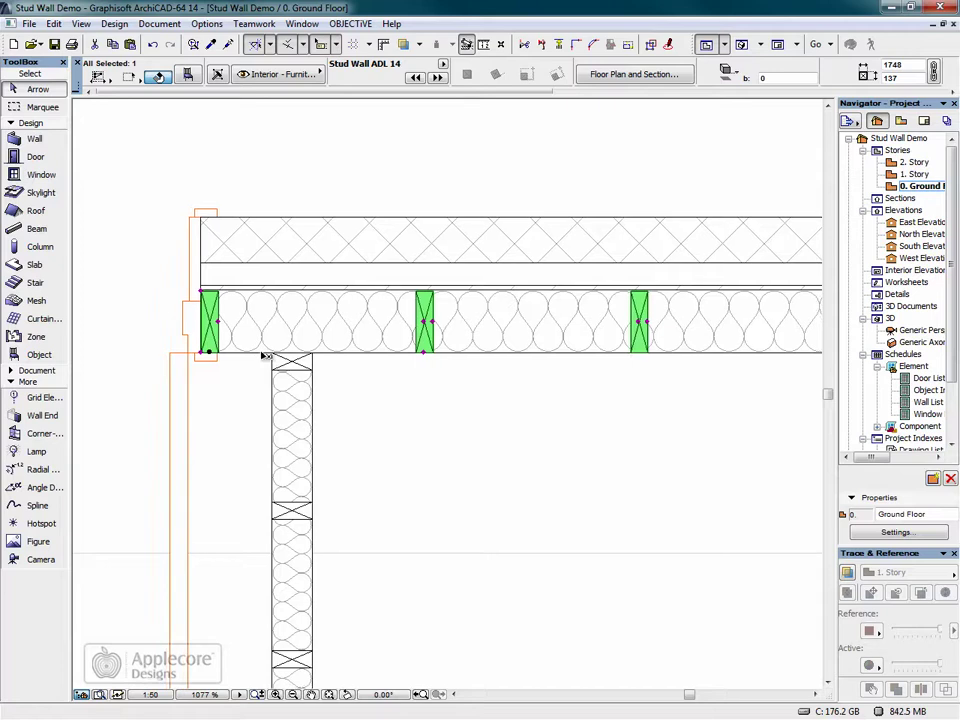
pyautogui.click(220, 322)
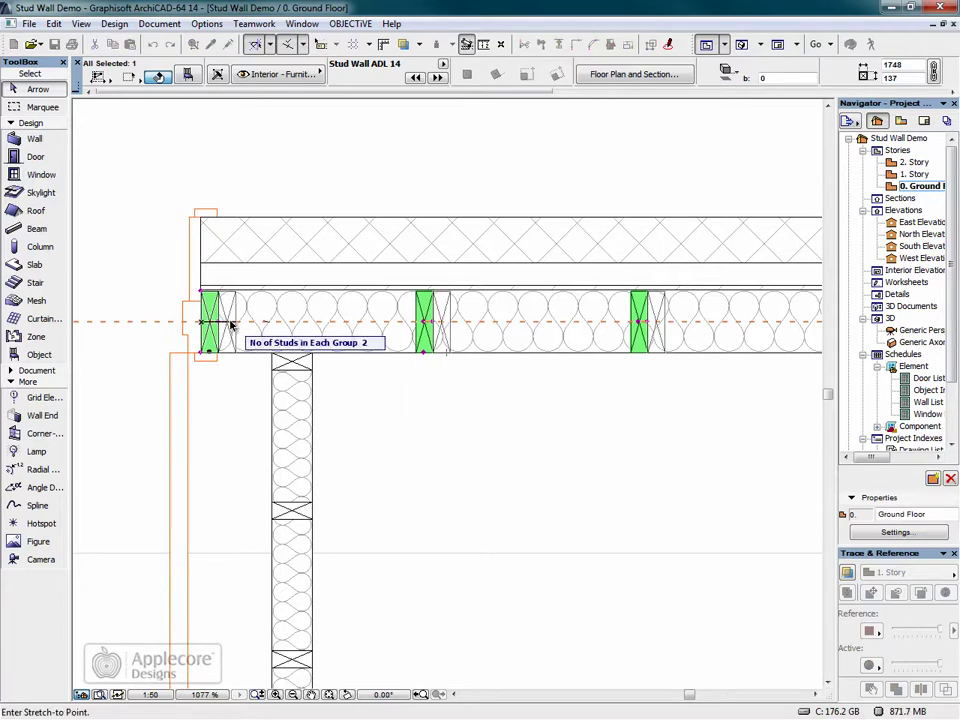
pyautogui.click(230, 325)
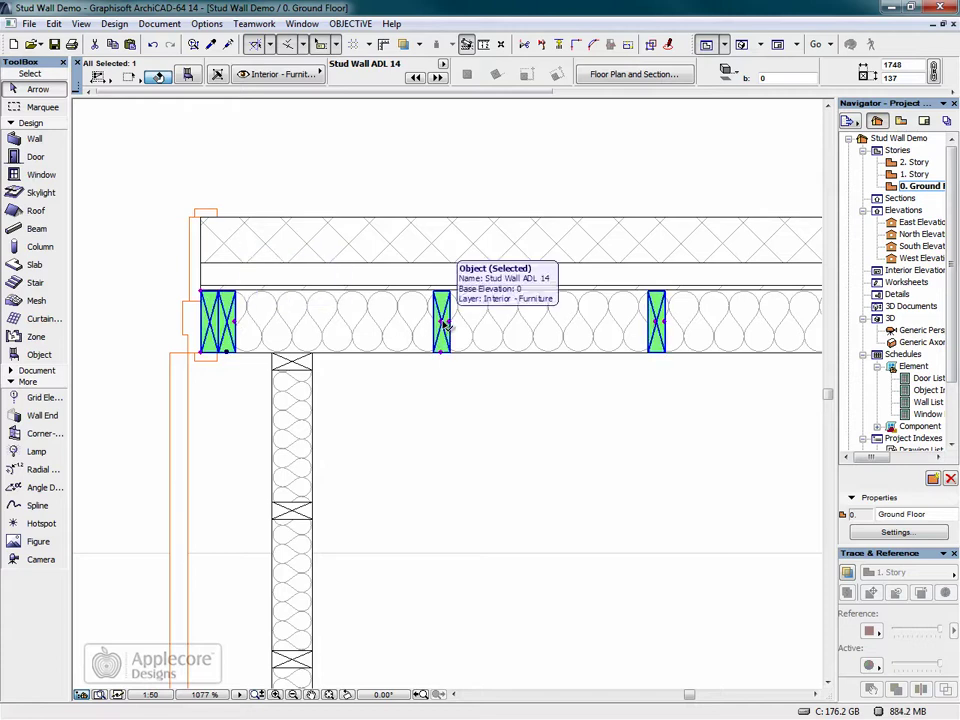
pyautogui.click(443, 324)
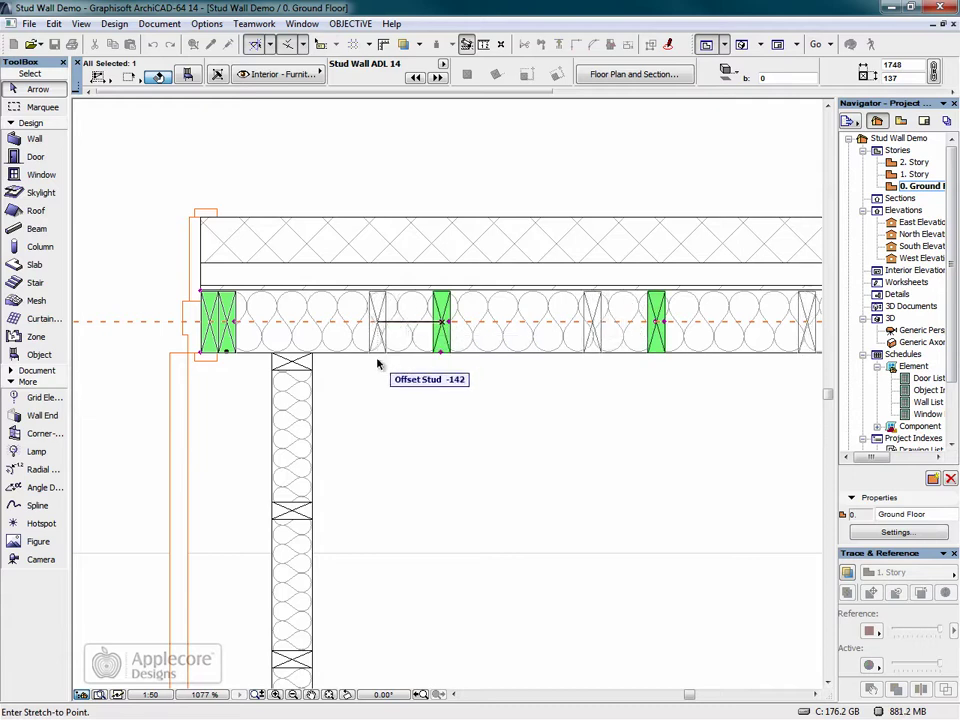
pyautogui.click(268, 324)
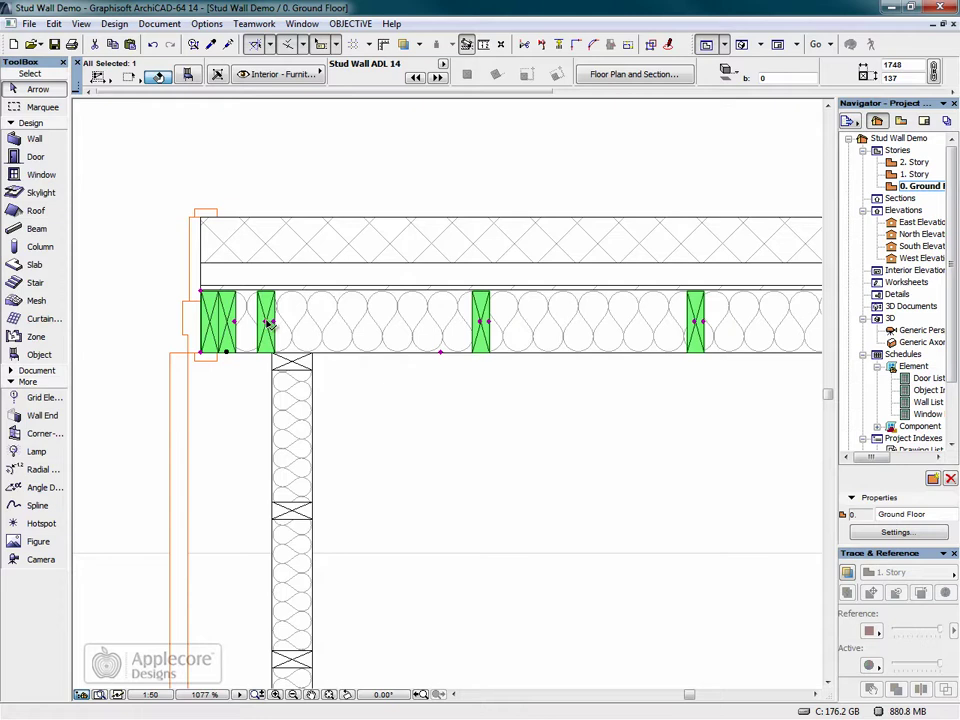
# Grow the stud group beside the corner to three studs.
pyautogui.click(270, 323)
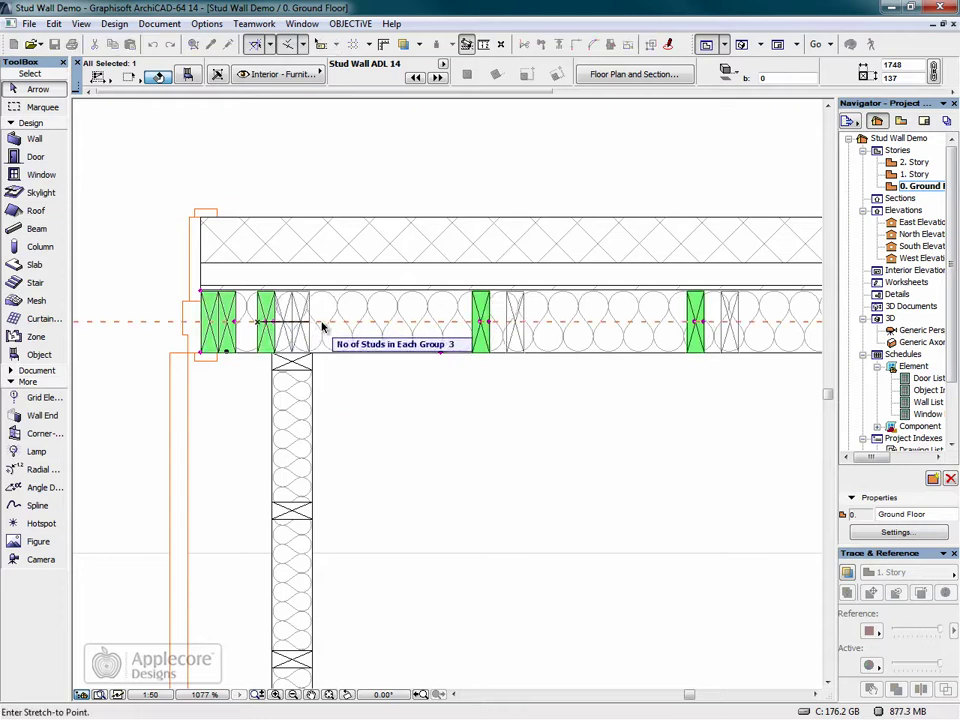
pyautogui.click(330, 327)
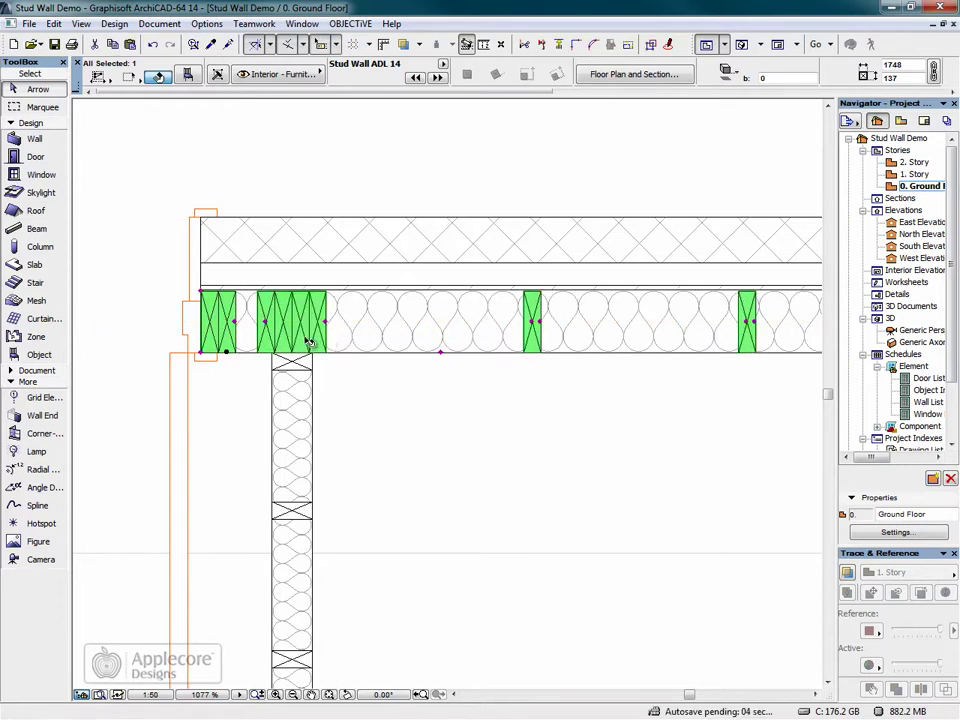
pyautogui.scroll(-2, 305, 338)
pyautogui.scroll(3, 677, 333)
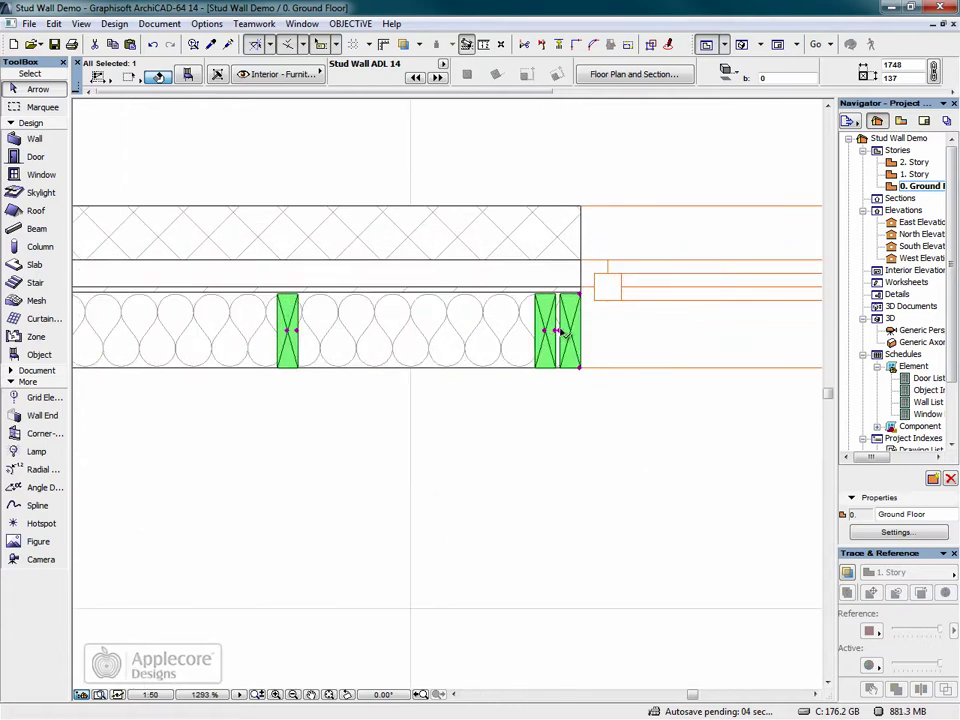
# Set the top wall's final stud group to one stud, then to two, and view the whole wall.
pyautogui.scroll(2, 553, 332)
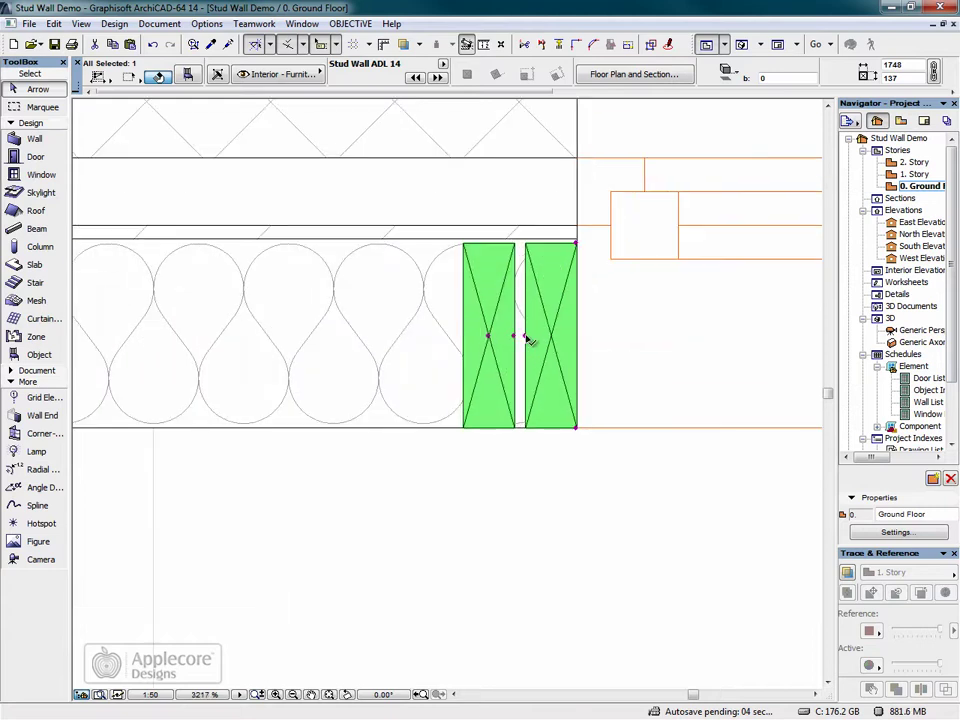
pyautogui.click(526, 337)
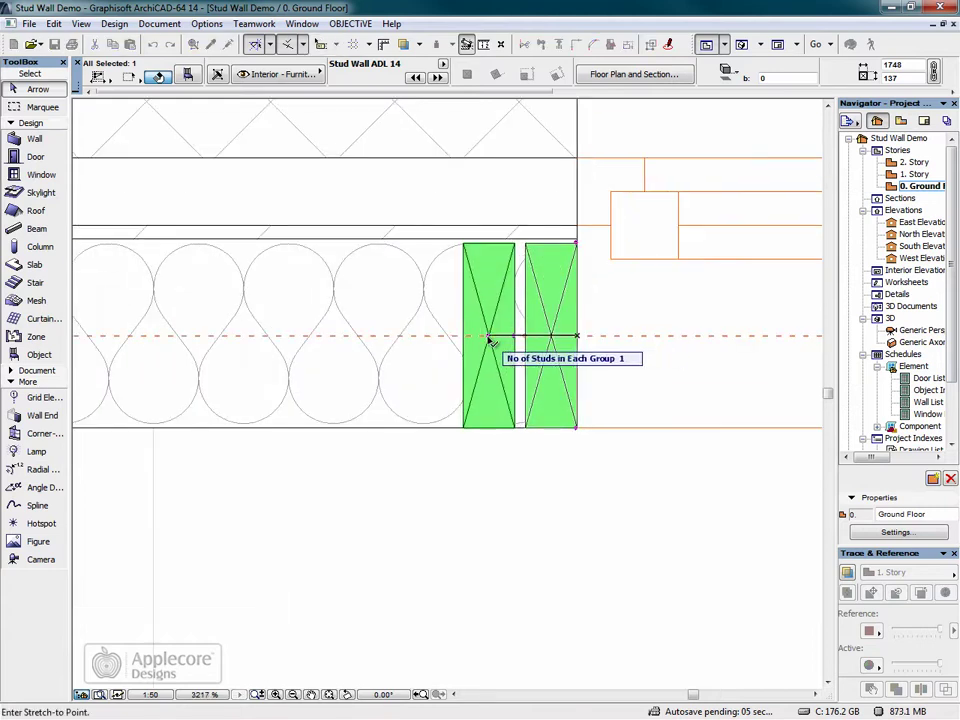
pyautogui.click(490, 341)
pyautogui.click(527, 337)
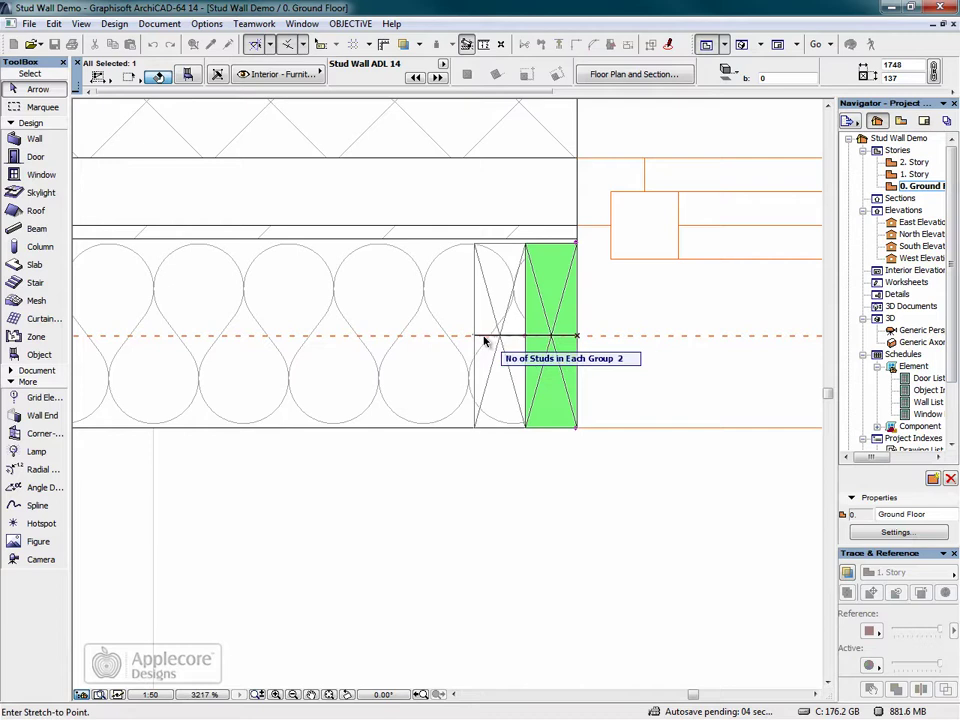
pyautogui.click(484, 341)
pyautogui.scroll(-5, 484, 341)
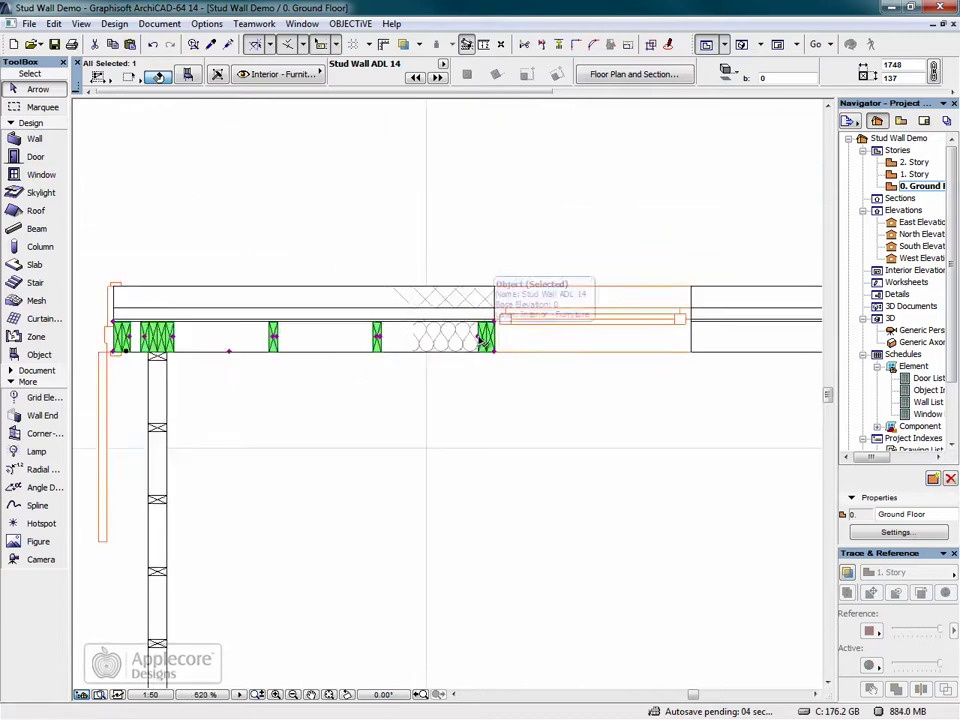
pyautogui.scroll(-1, 484, 341)
pyautogui.moveTo(467, 467); pyautogui.dragTo(471, 369, button='middle')
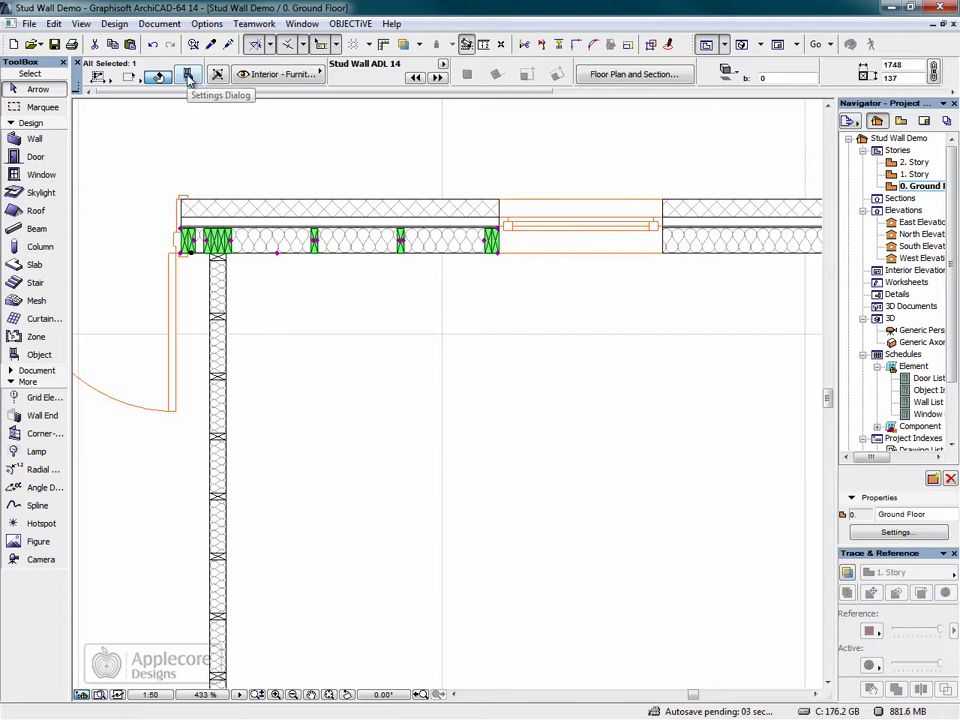
# In Insert/Delete Studs, insert 2 studs after stud 2 at 300 distance and apply.
pyautogui.click(188, 80)
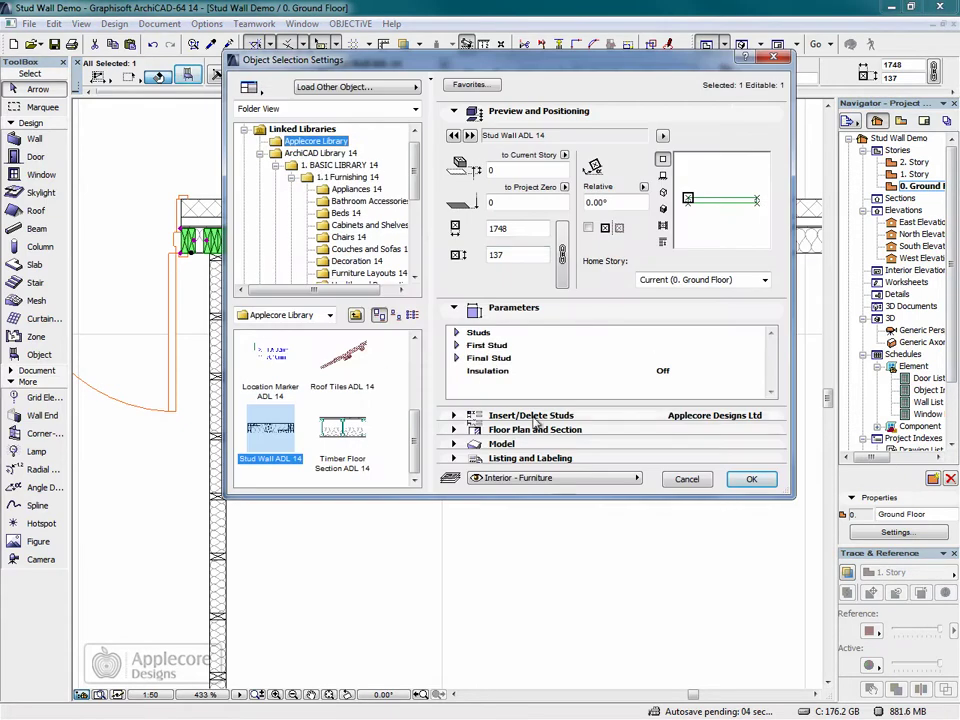
pyautogui.click(535, 421)
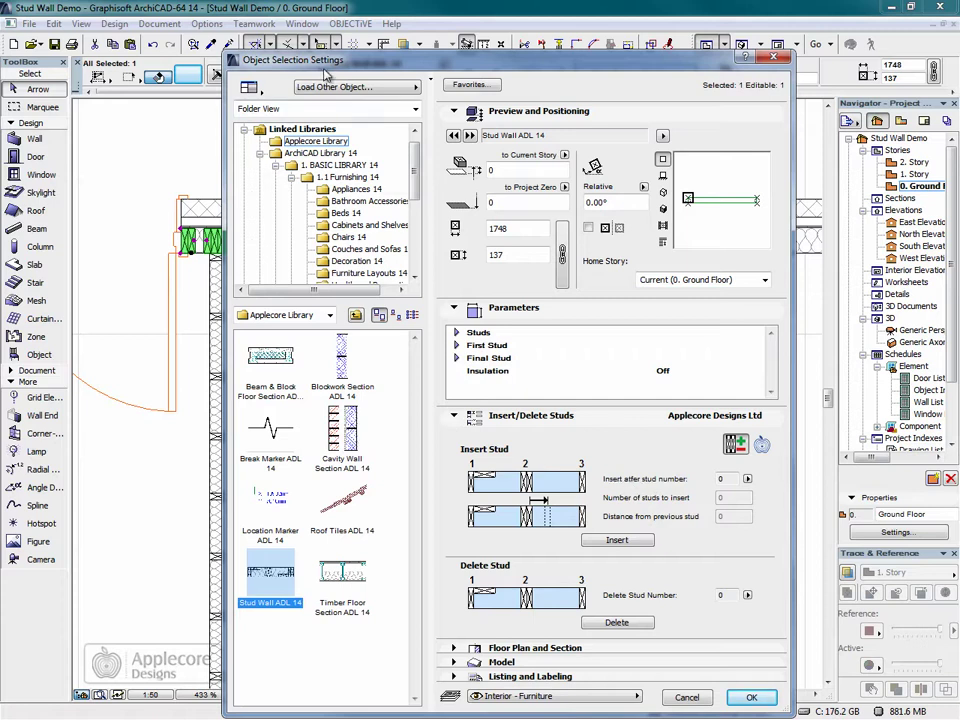
pyautogui.moveTo(247, 58); pyautogui.dragTo(374, 27)
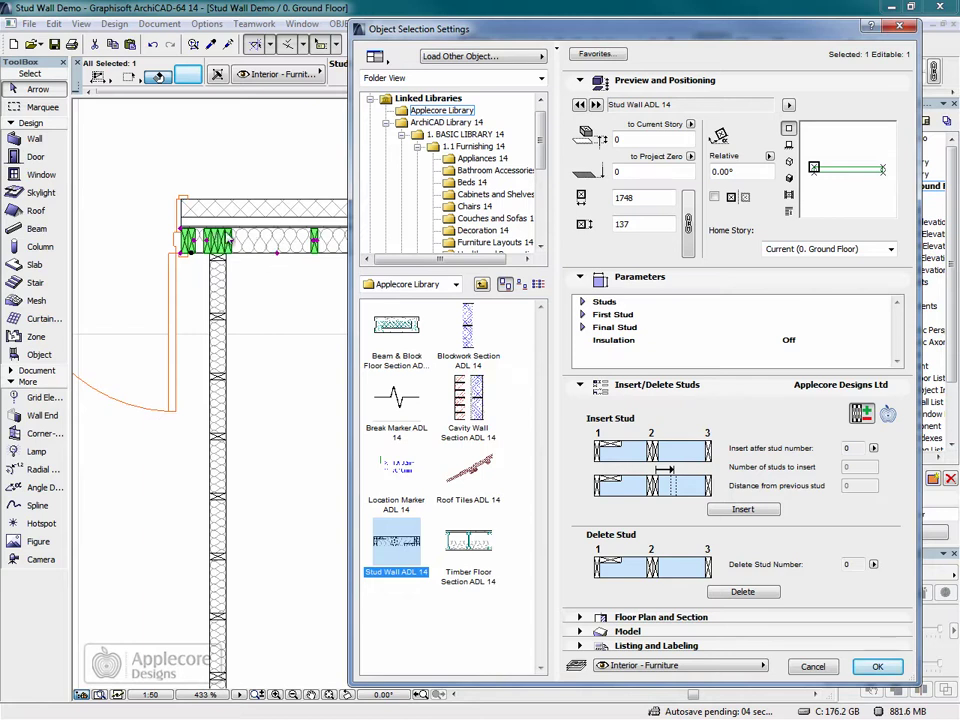
pyautogui.click(873, 448)
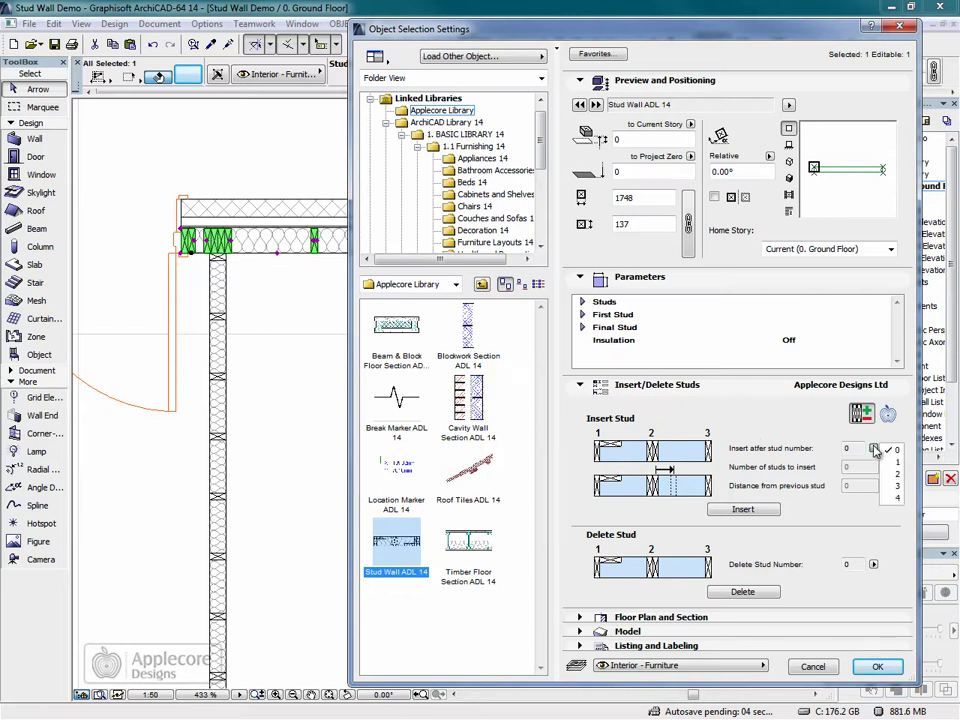
pyautogui.click(855, 486)
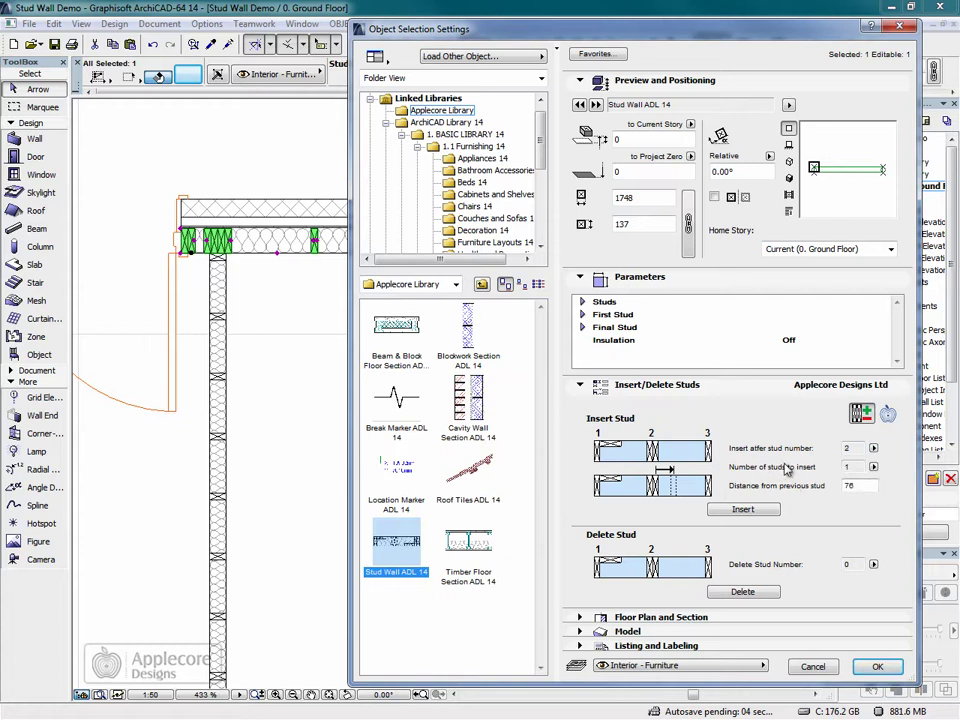
pyautogui.click(874, 468)
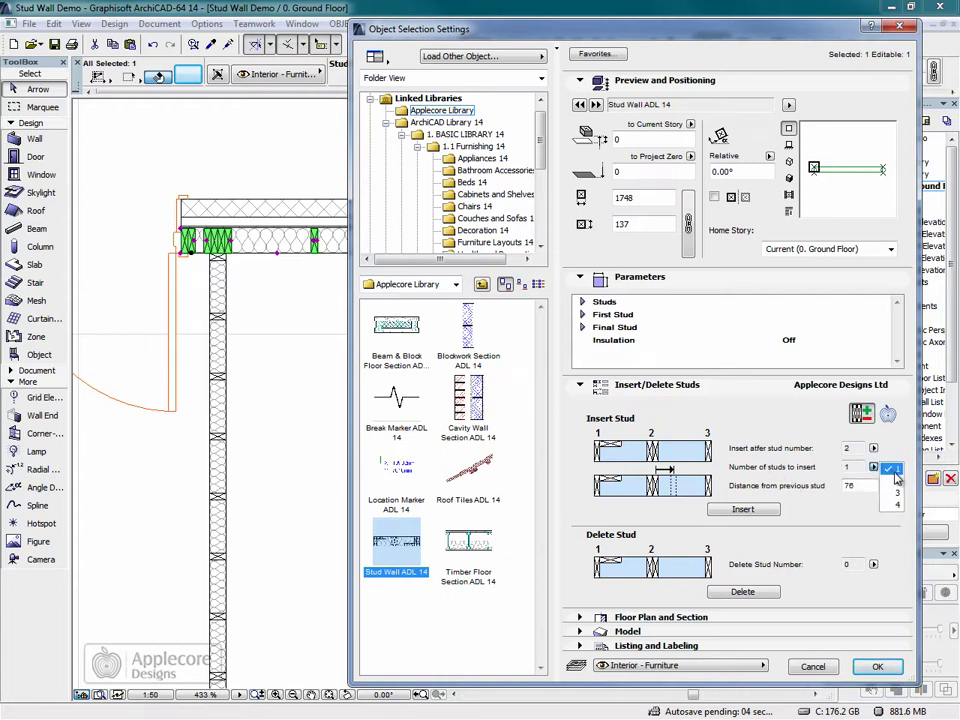
pyautogui.click(896, 484)
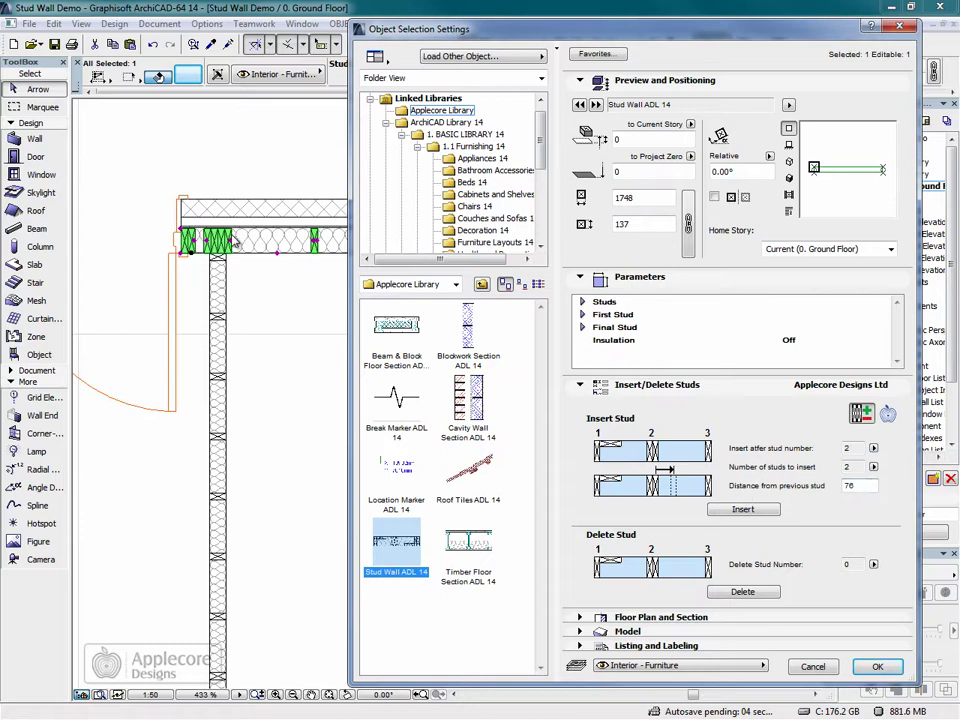
pyautogui.click(868, 488)
pyautogui.write('300')
pyautogui.click(763, 512)
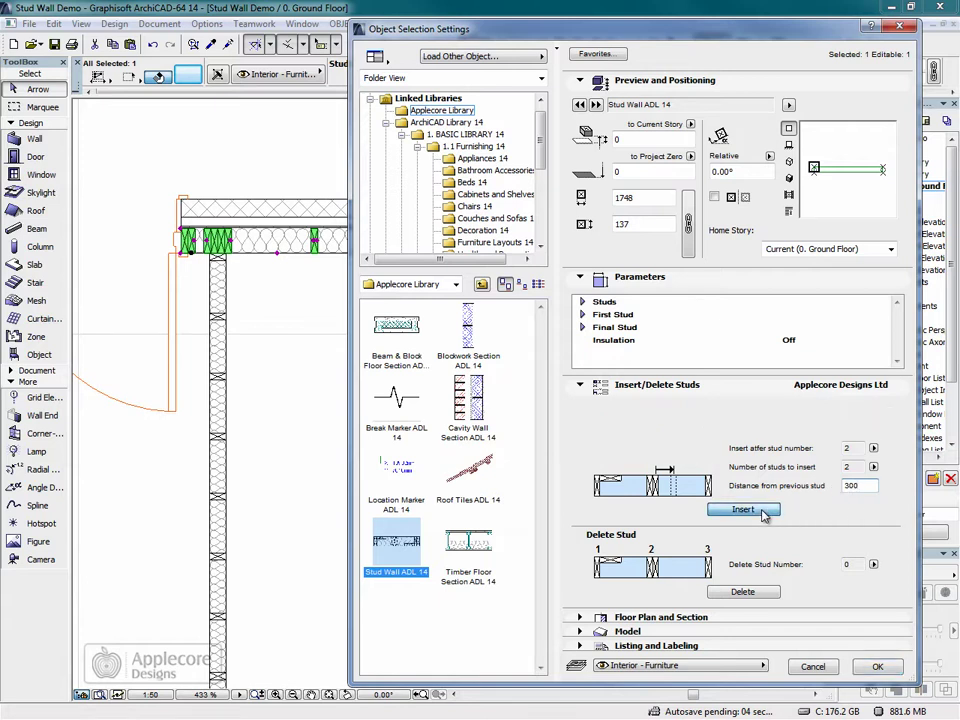
pyautogui.click(870, 666)
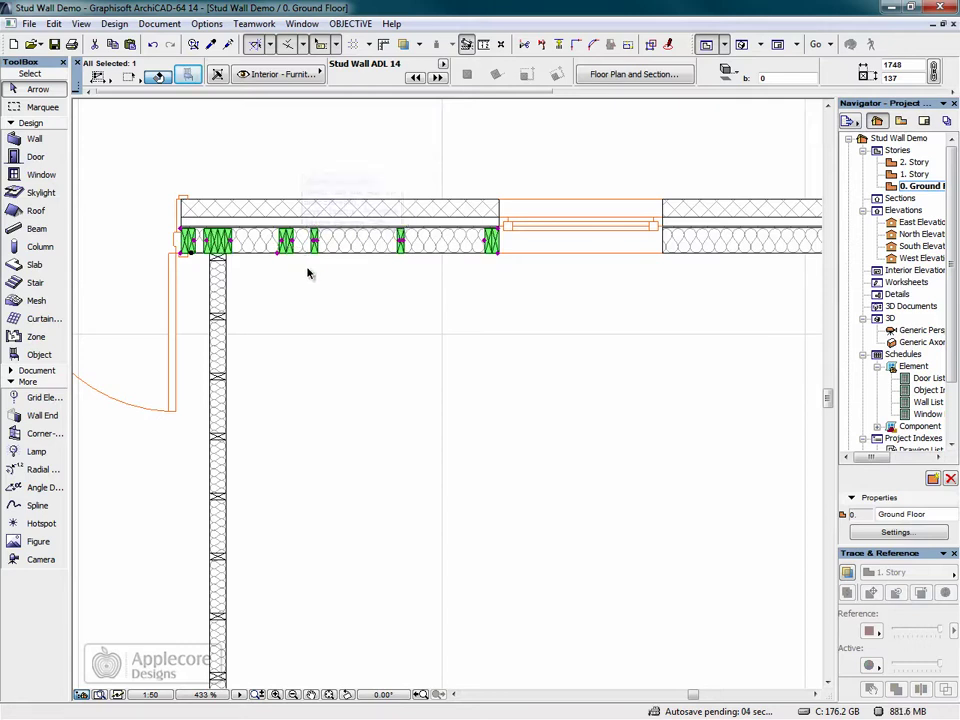
# In Insert/Delete Studs, choose stud number 3, delete it, and apply the settings.
pyautogui.click(189, 76)
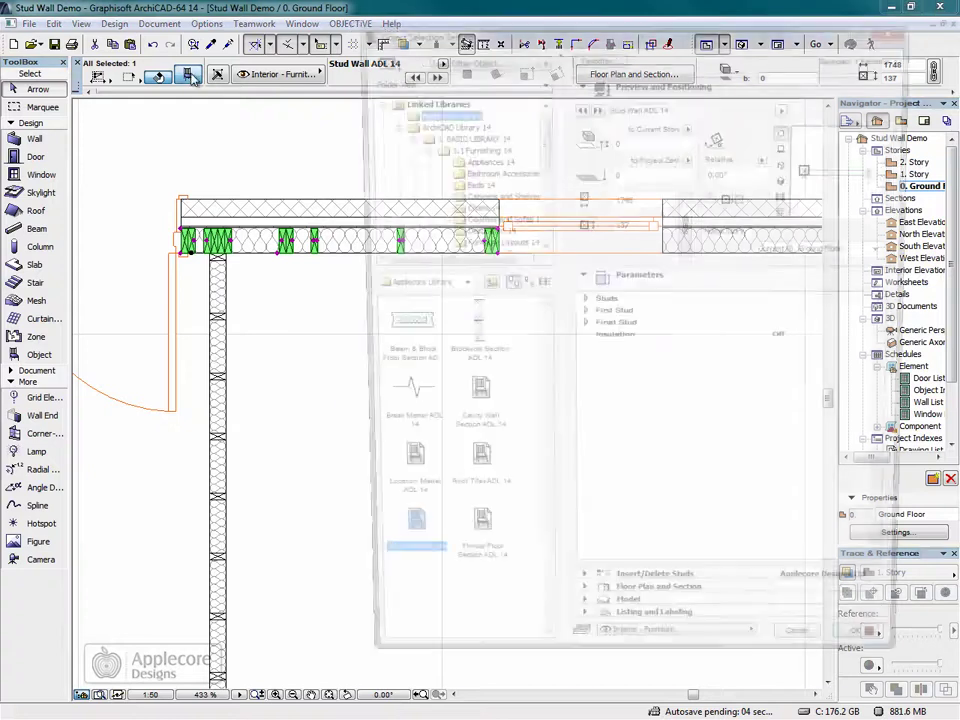
pyautogui.moveTo(458, 37); pyautogui.dragTo(424, 38)
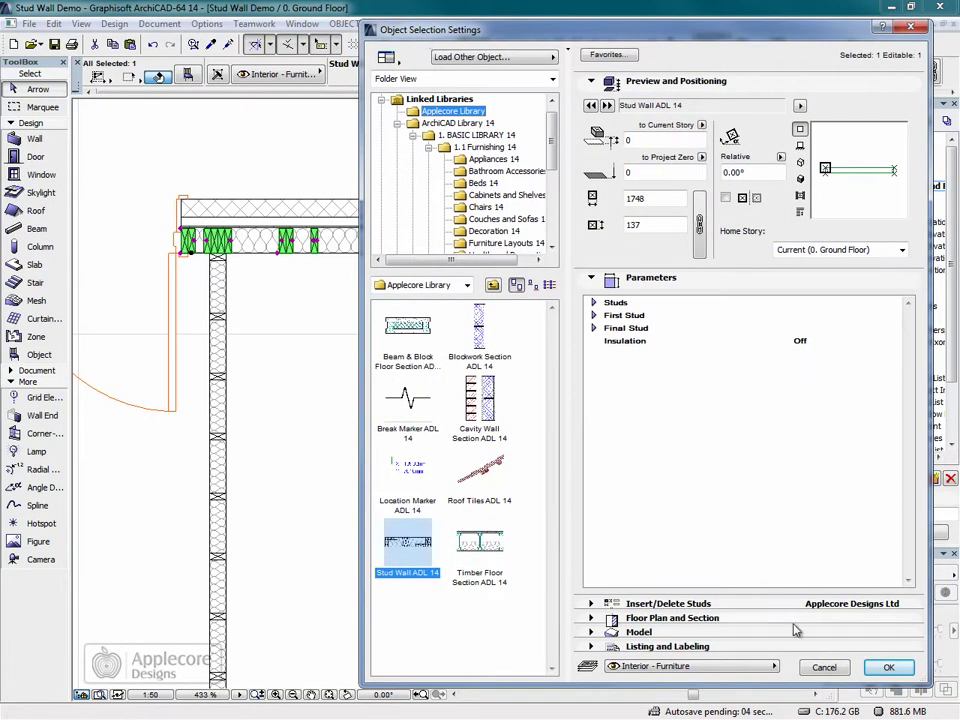
pyautogui.click(665, 606)
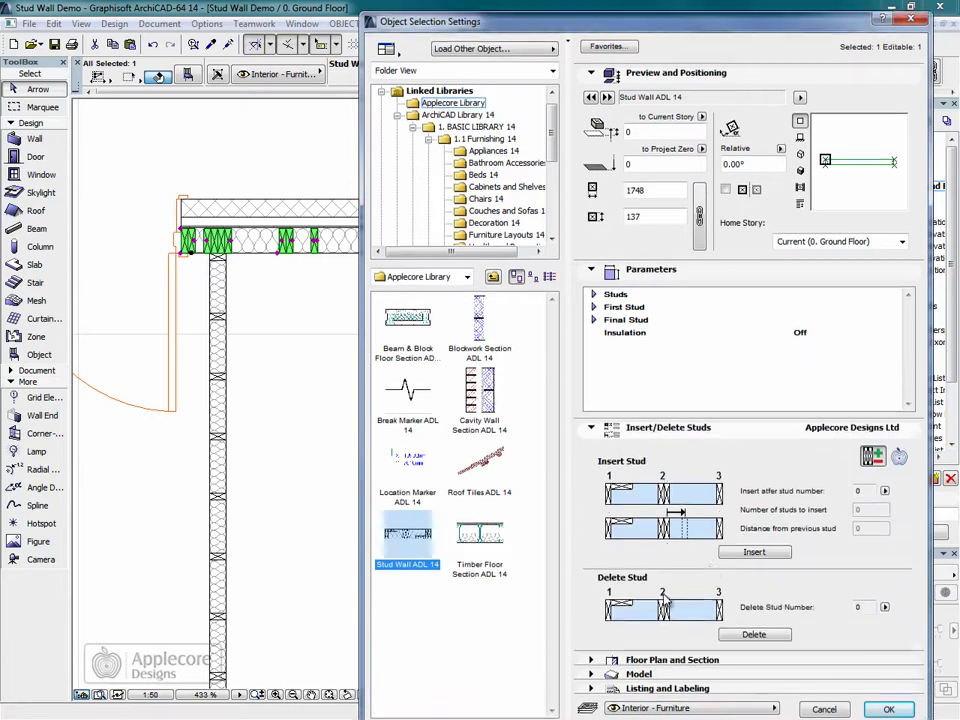
pyautogui.click(884, 597)
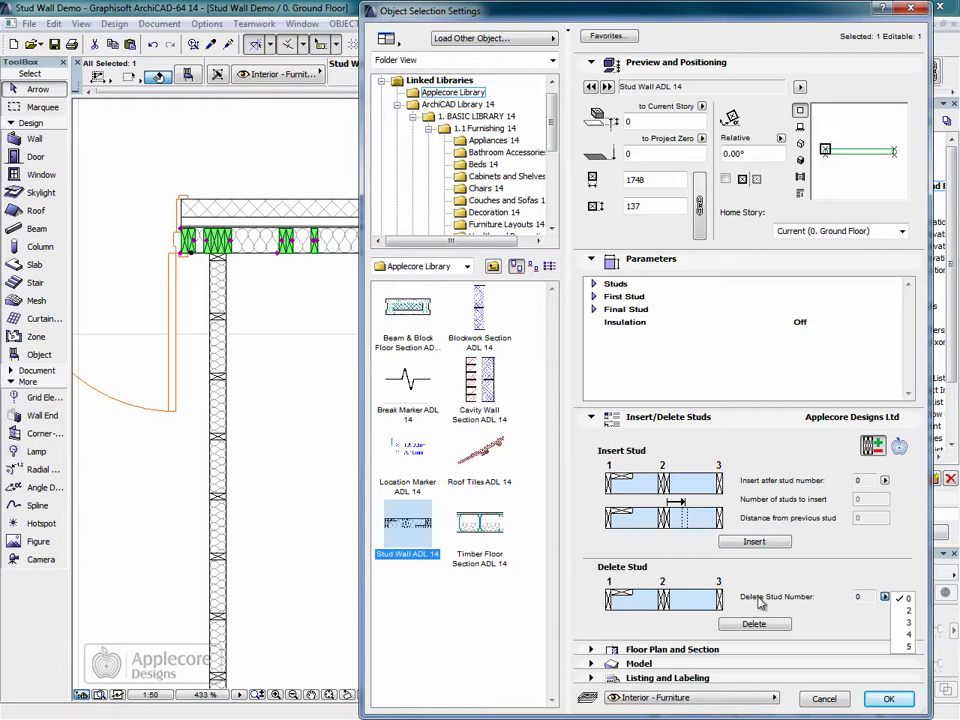
pyautogui.click(908, 622)
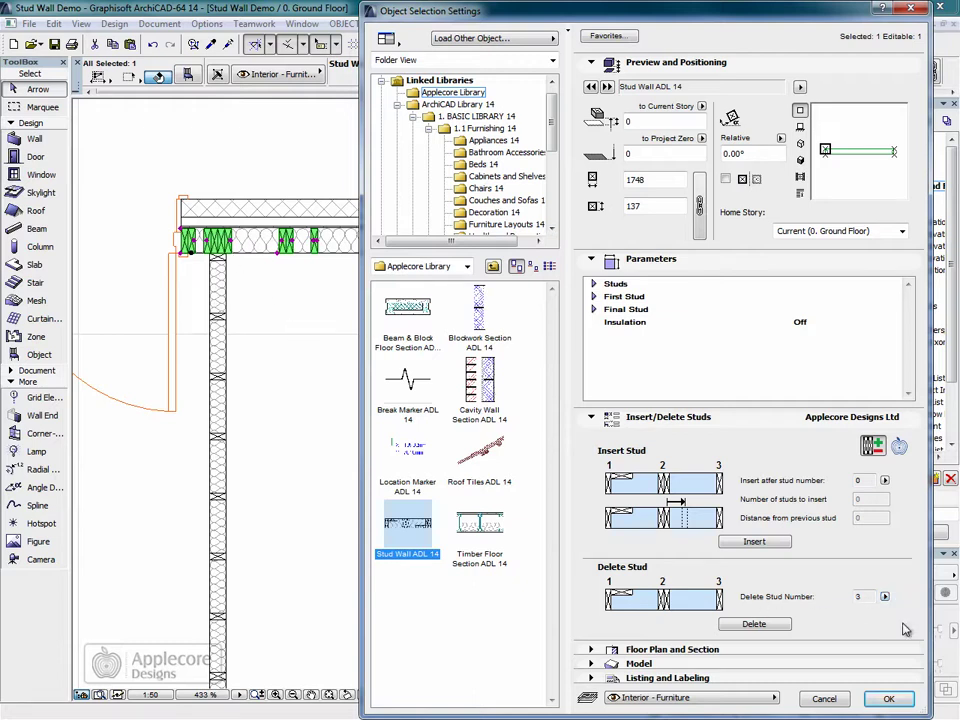
pyautogui.click(760, 624)
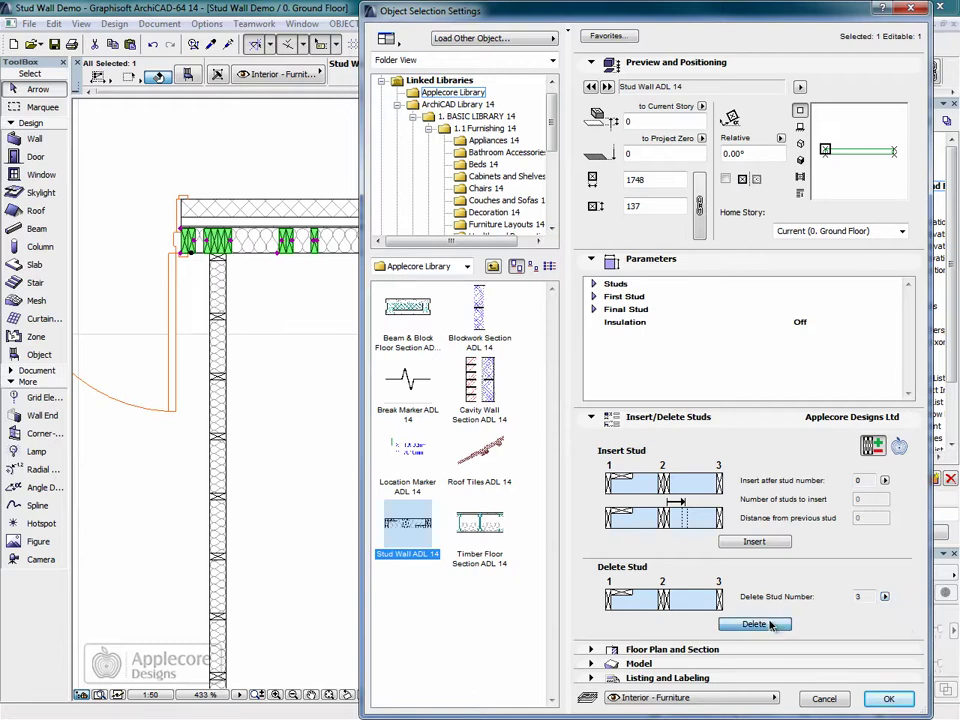
pyautogui.click(888, 698)
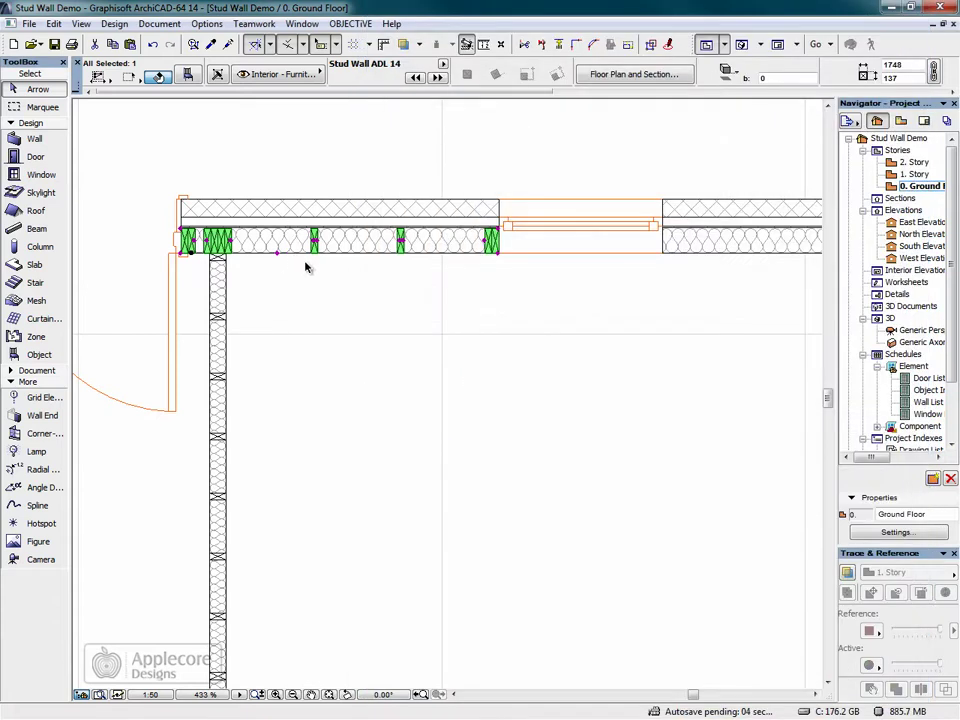